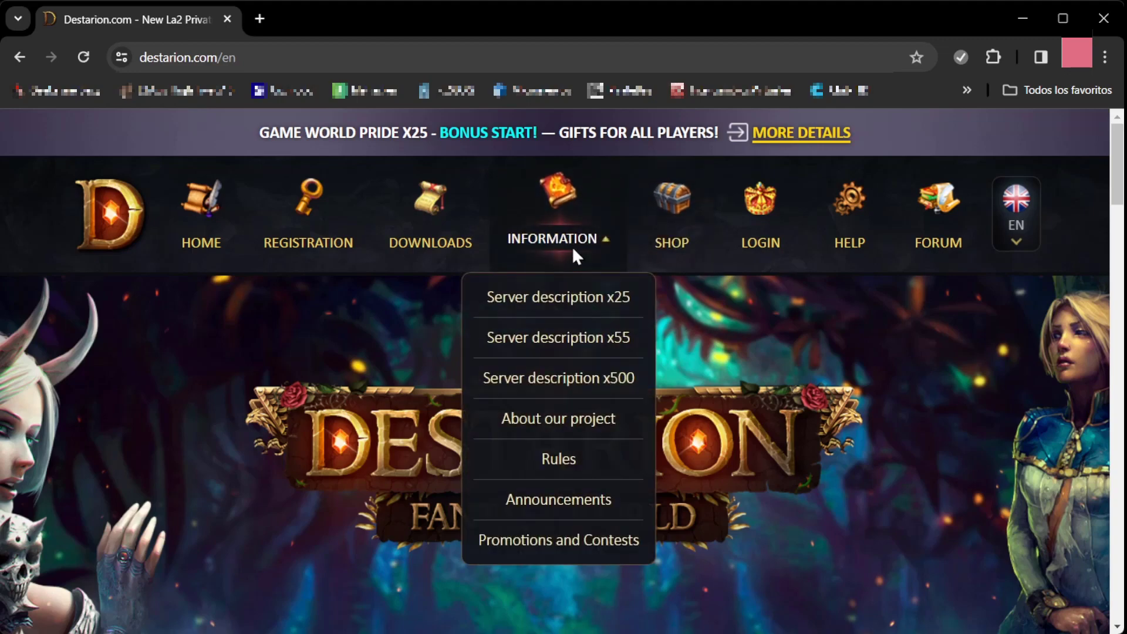
Open the Pride x25 server description topic and scroll to its Server Information section
click(558, 297)
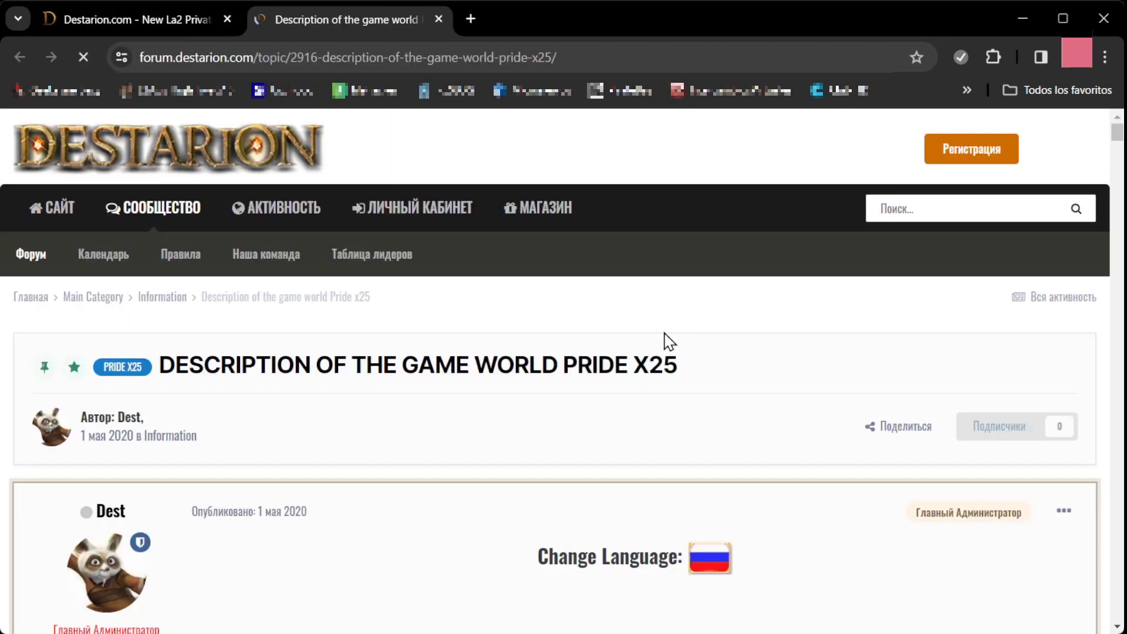
scroll(388, 473, down, 6)
scroll(687, 327, down, 1)
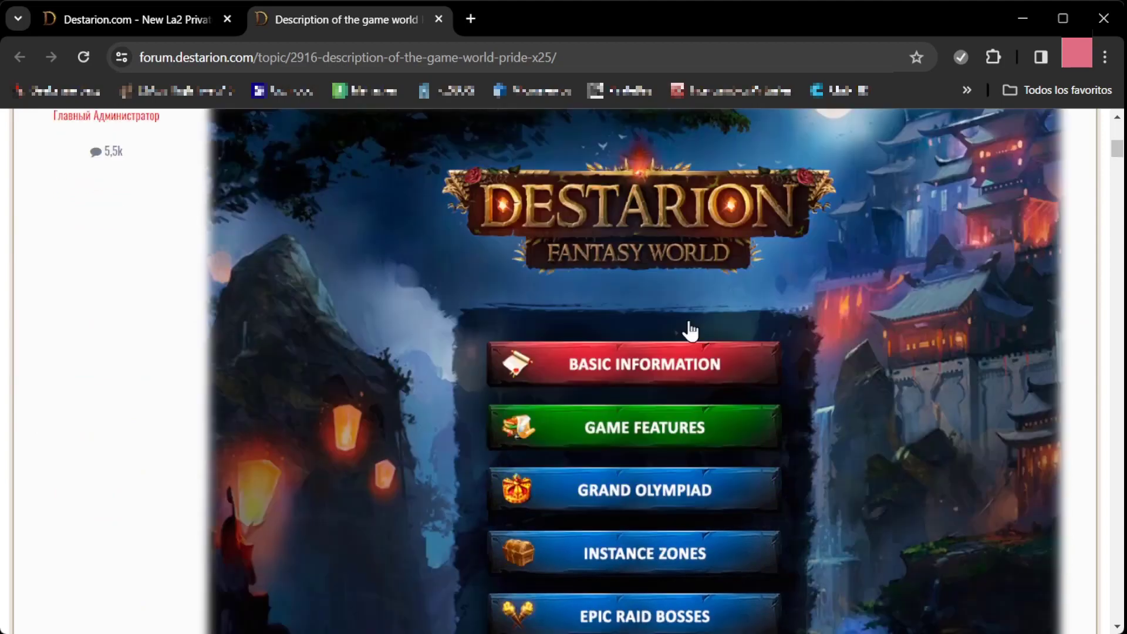
scroll(838, 335, down, 8)
scroll(848, 345, down, 8)
scroll(848, 345, down, 3)
scroll(845, 343, down, 6)
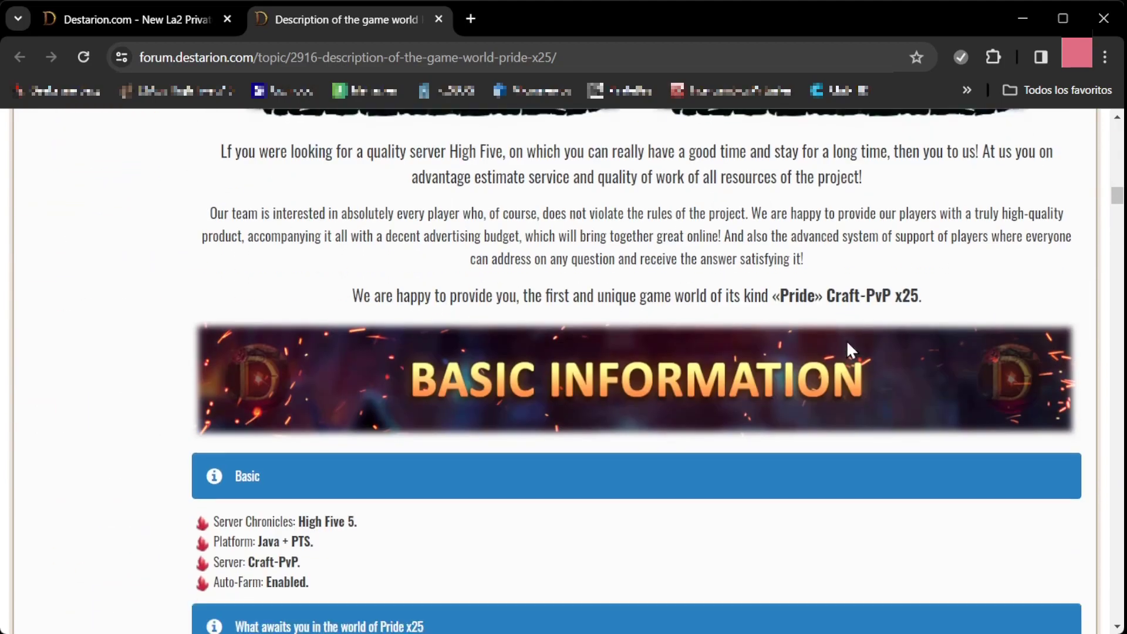
scroll(847, 340, down, 1)
scroll(858, 386, up, 6)
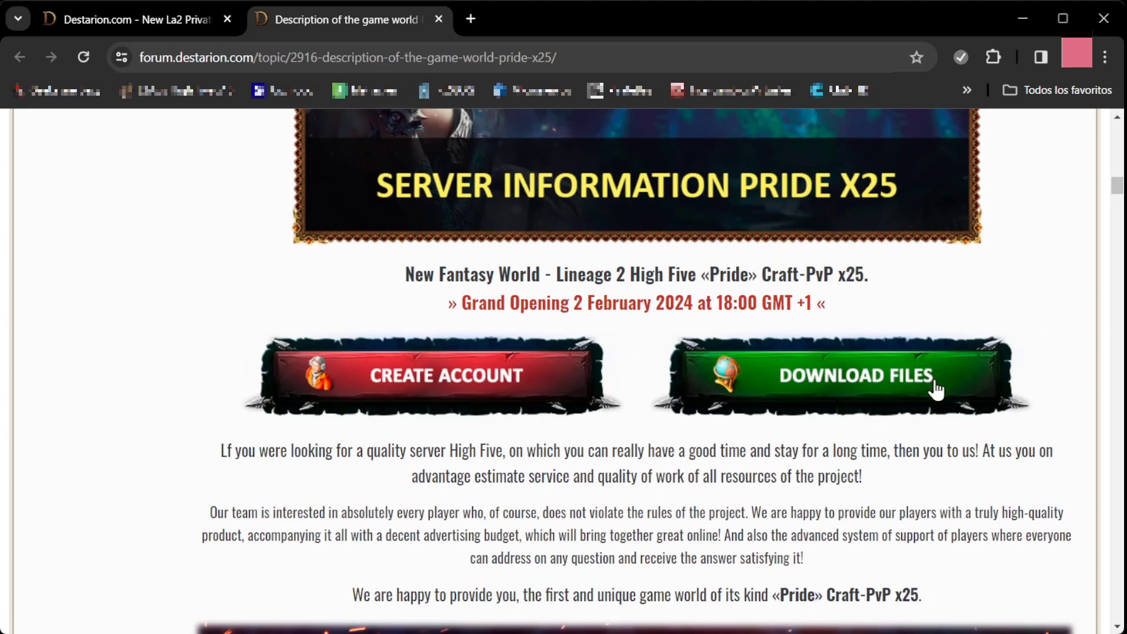
Open the Game Files page and look through the client, patch and launcher downloads
click(826, 388)
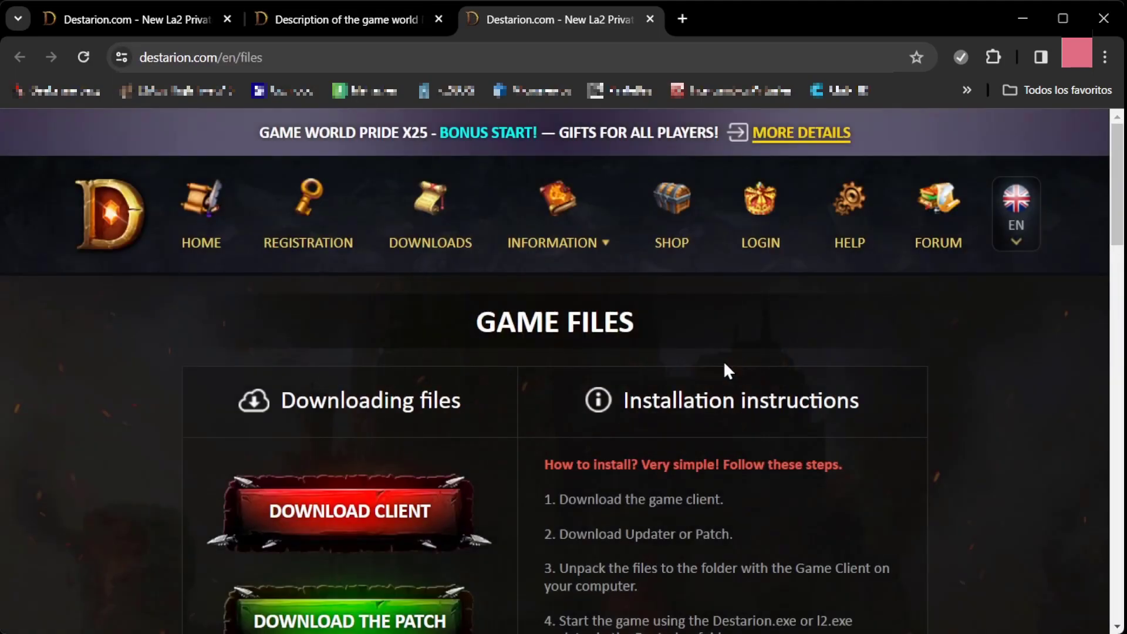
scroll(928, 369, down, 2)
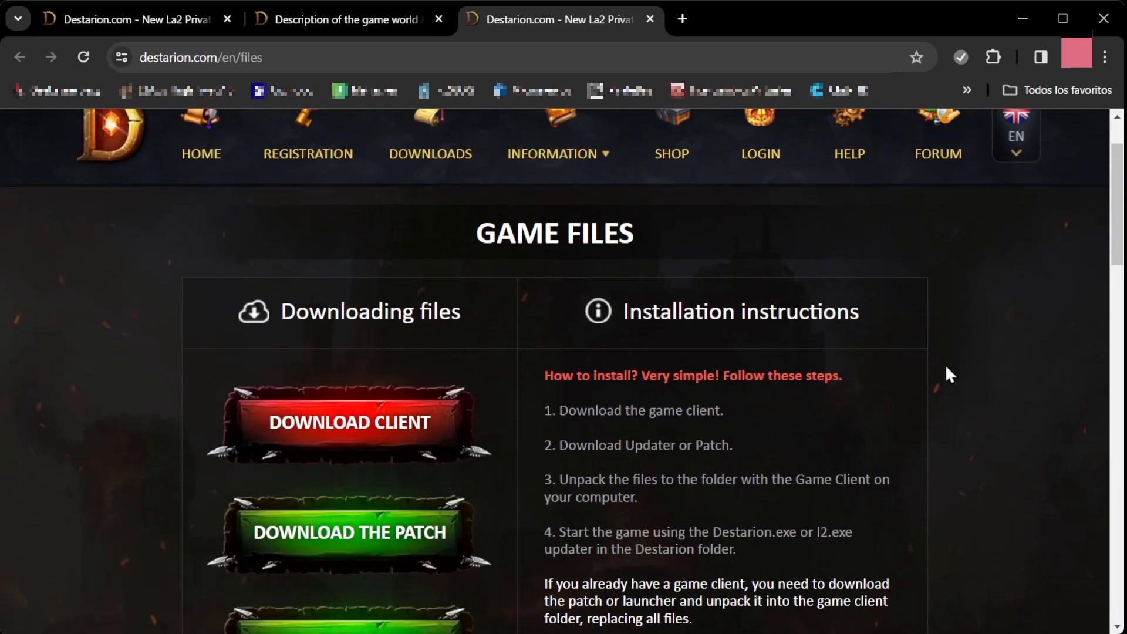
scroll(761, 381, down, 2)
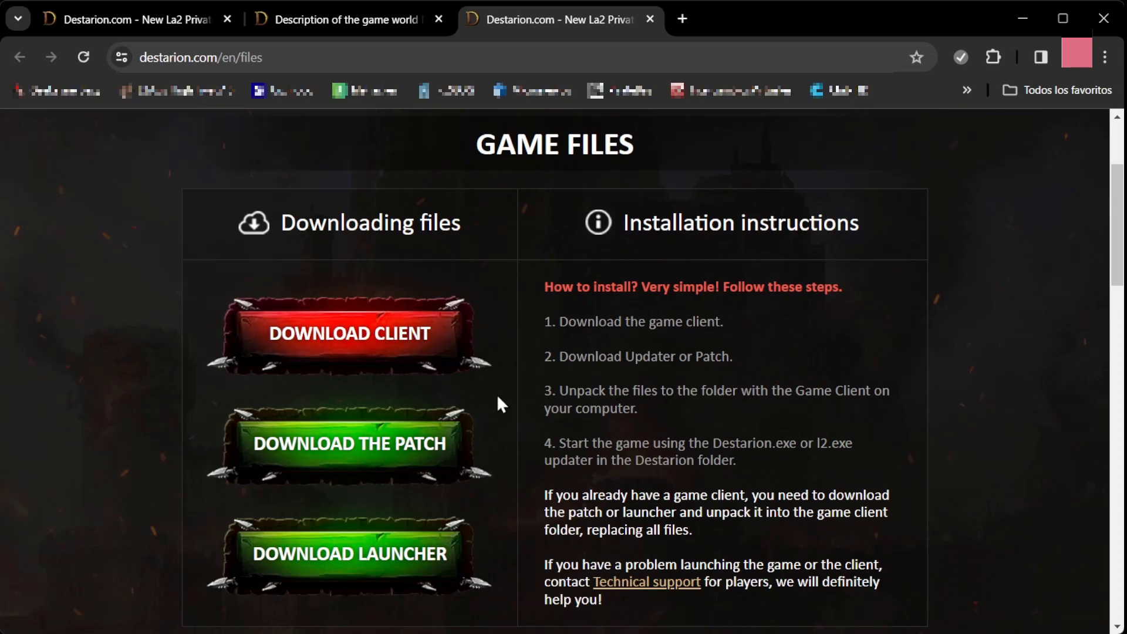
scroll(470, 497, down, 2)
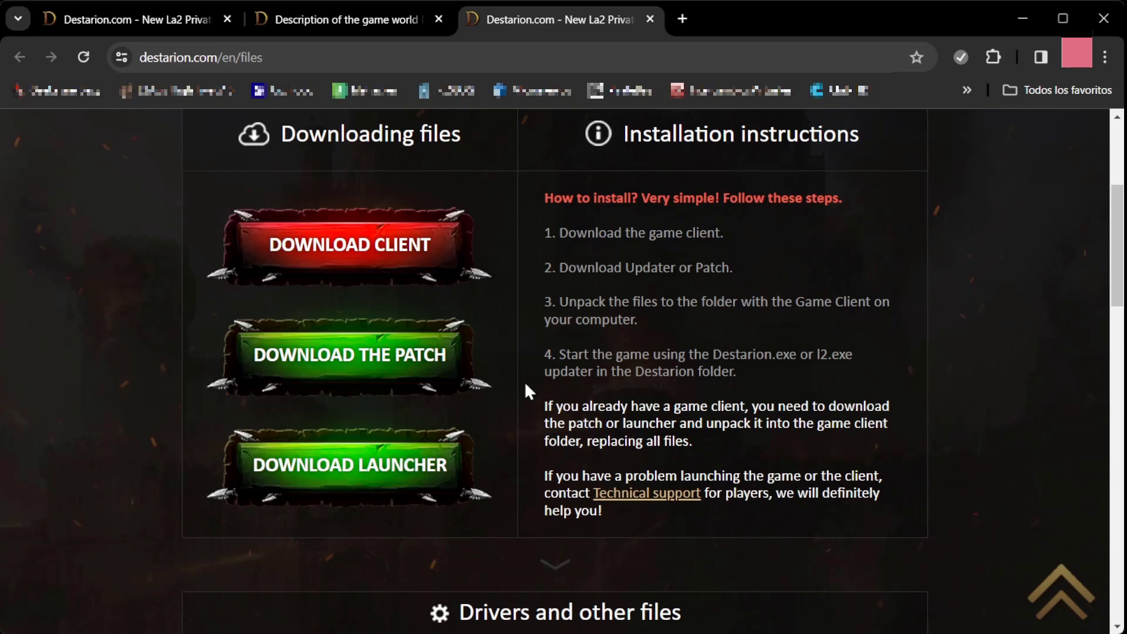
scroll(642, 293, up, 5)
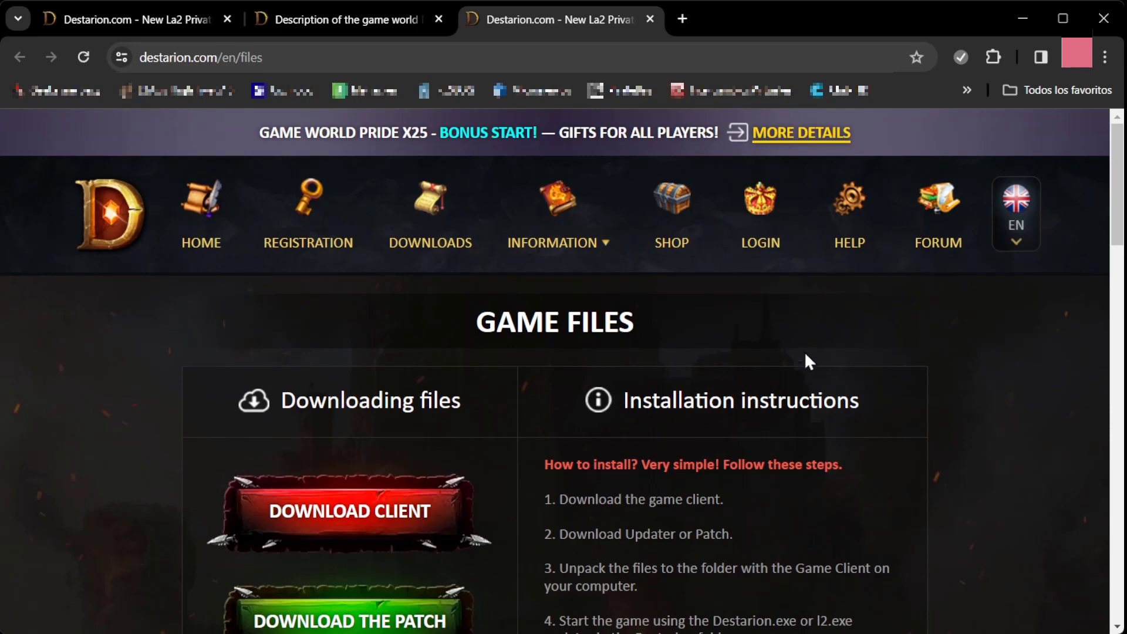
Sign out of the account panel, then fill the sign-in form with the saved e-mail and password
click(772, 217)
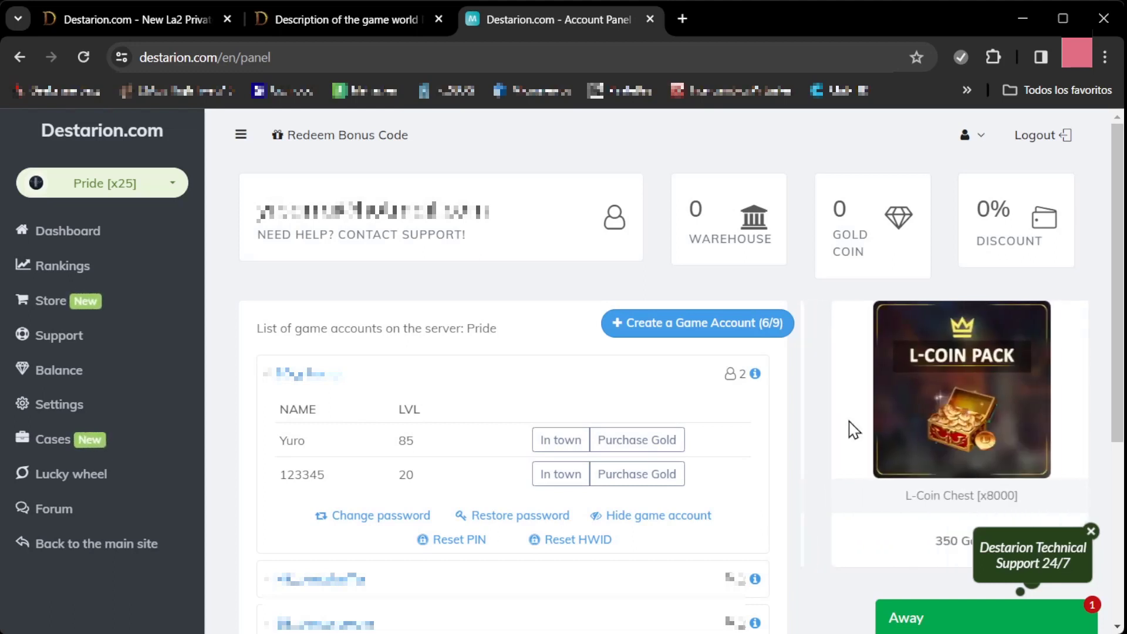
click(1045, 141)
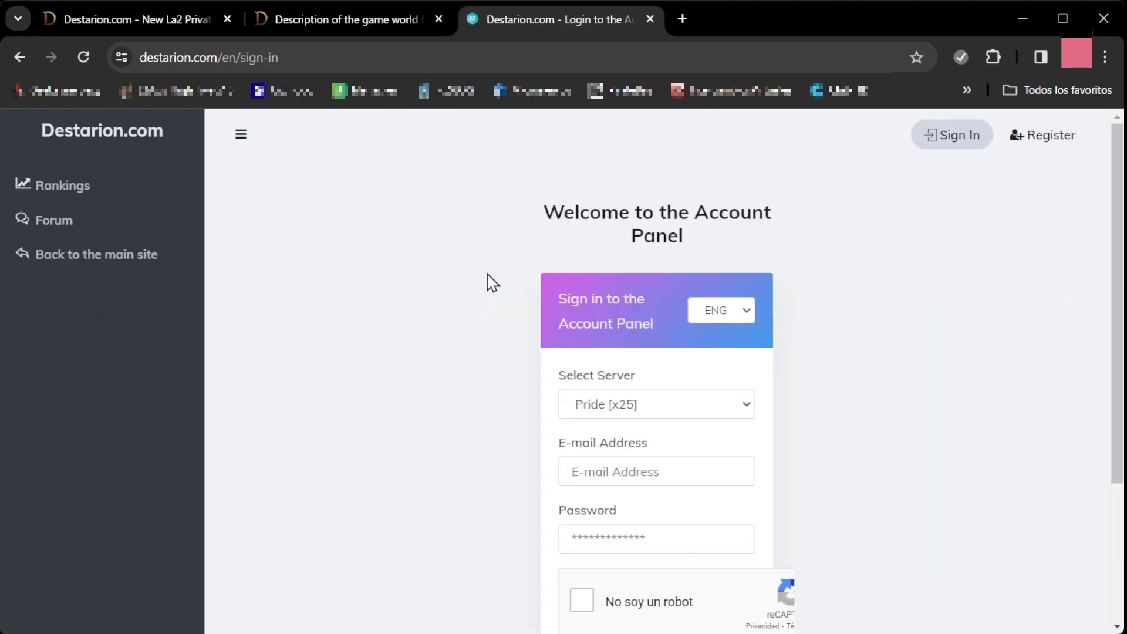
click(635, 472)
key(Down)
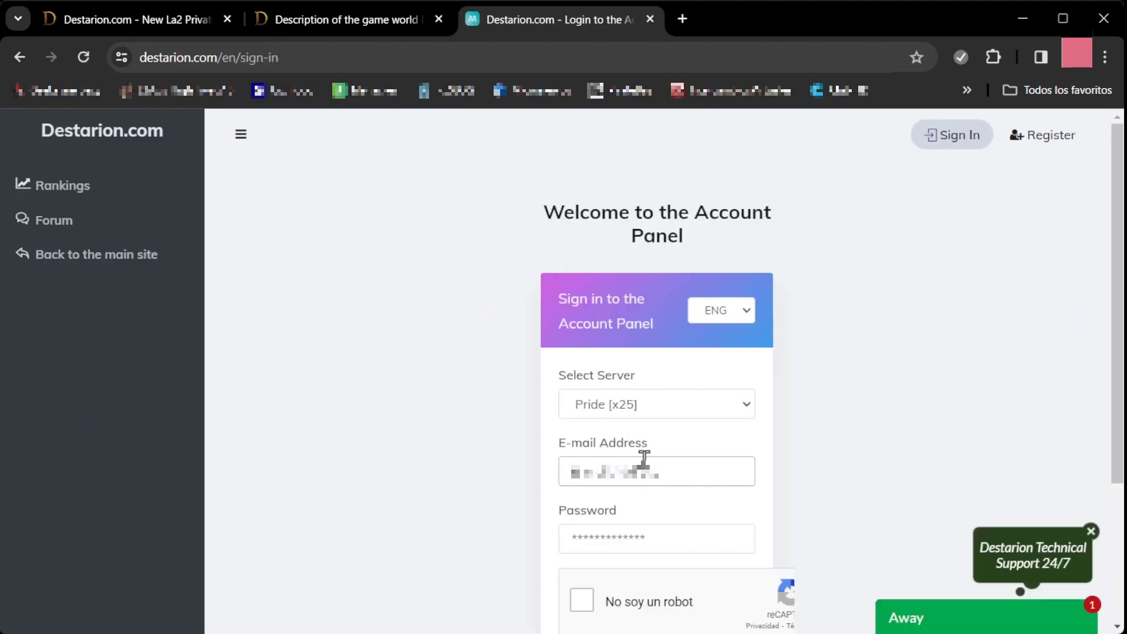
key(Return)
click(624, 534)
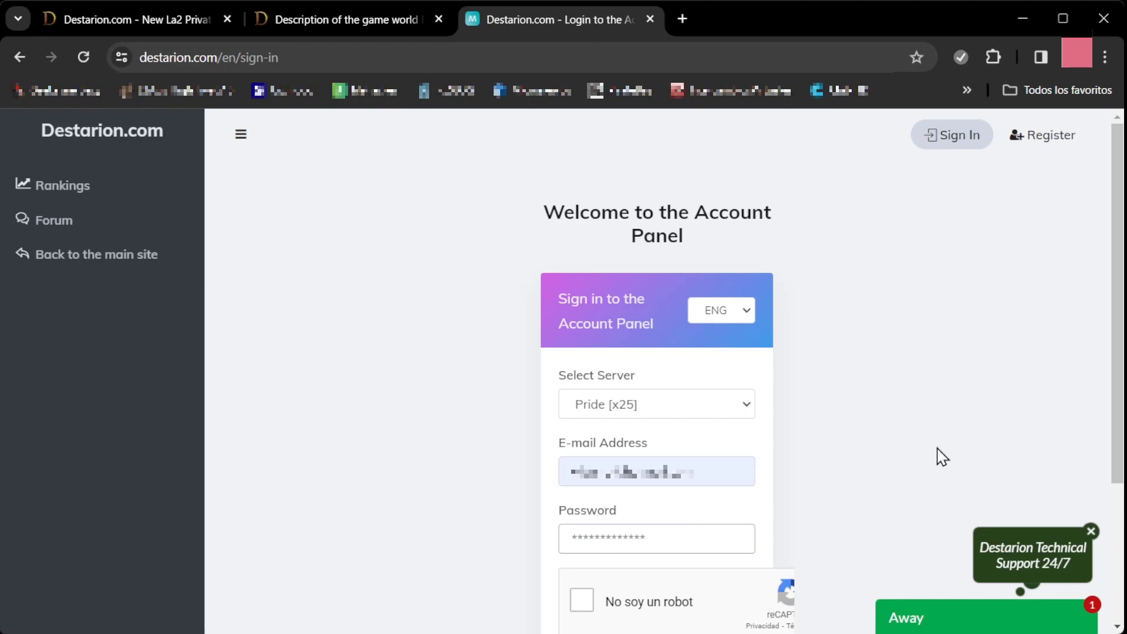
text(••)
Switch to the Create a new Master Account form and visit its e-mail and login fields
click(1055, 142)
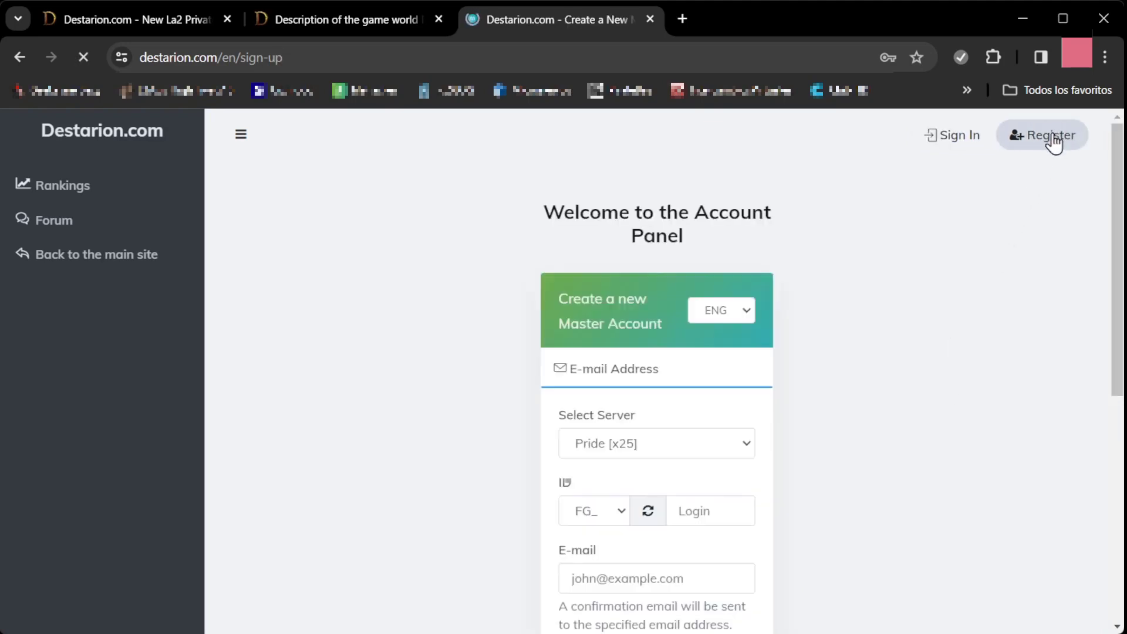
scroll(626, 485, down, 1)
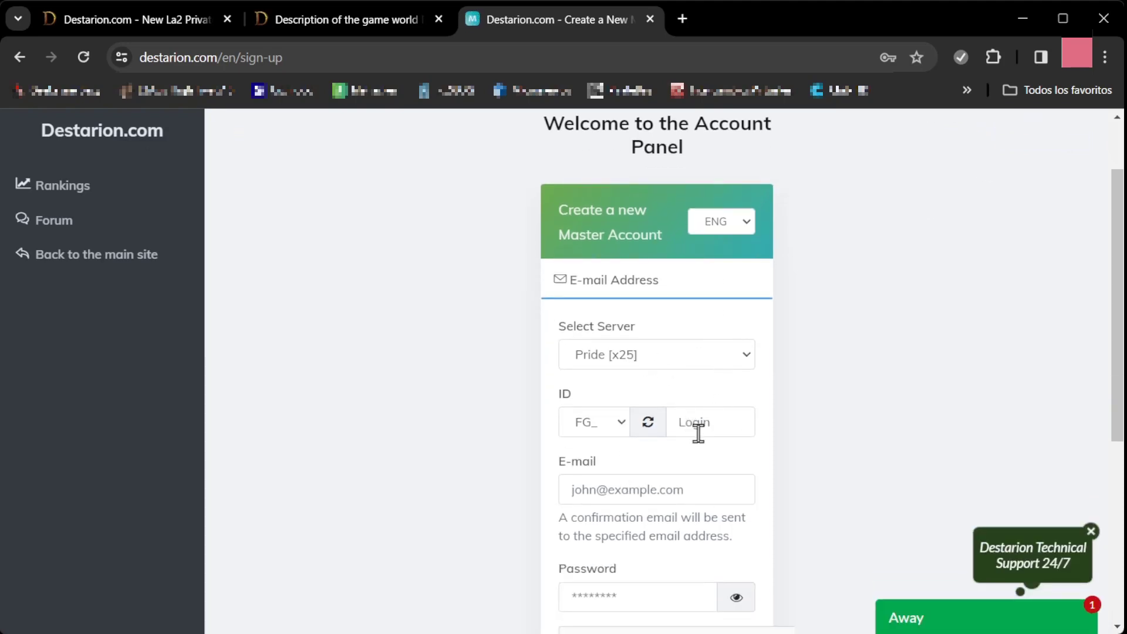
click(626, 487)
click(720, 422)
Choose the login name prefix and fill the password field, keeping Pride [x25] selected
scroll(603, 494, down, 3)
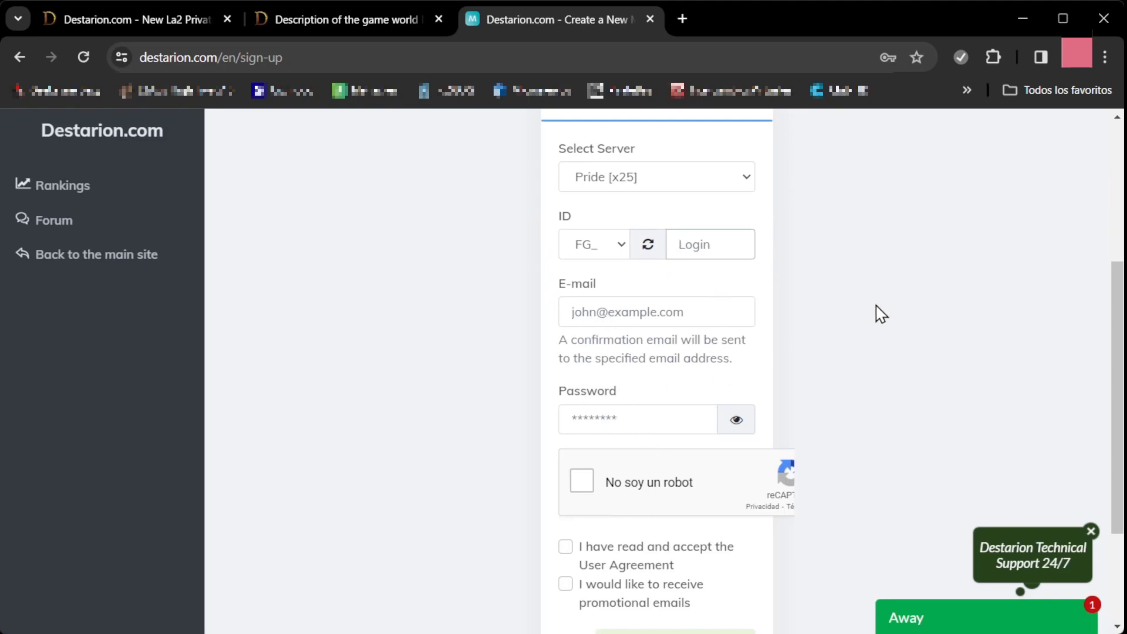
scroll(848, 329, down, 2)
scroll(853, 330, up, 2)
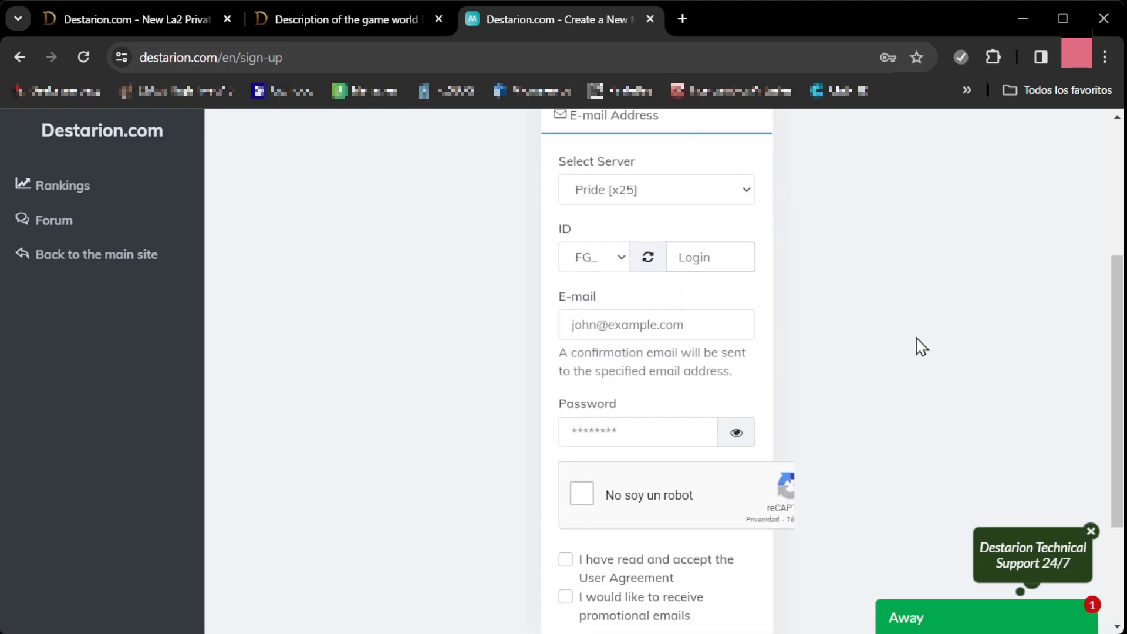
scroll(875, 347, up, 3)
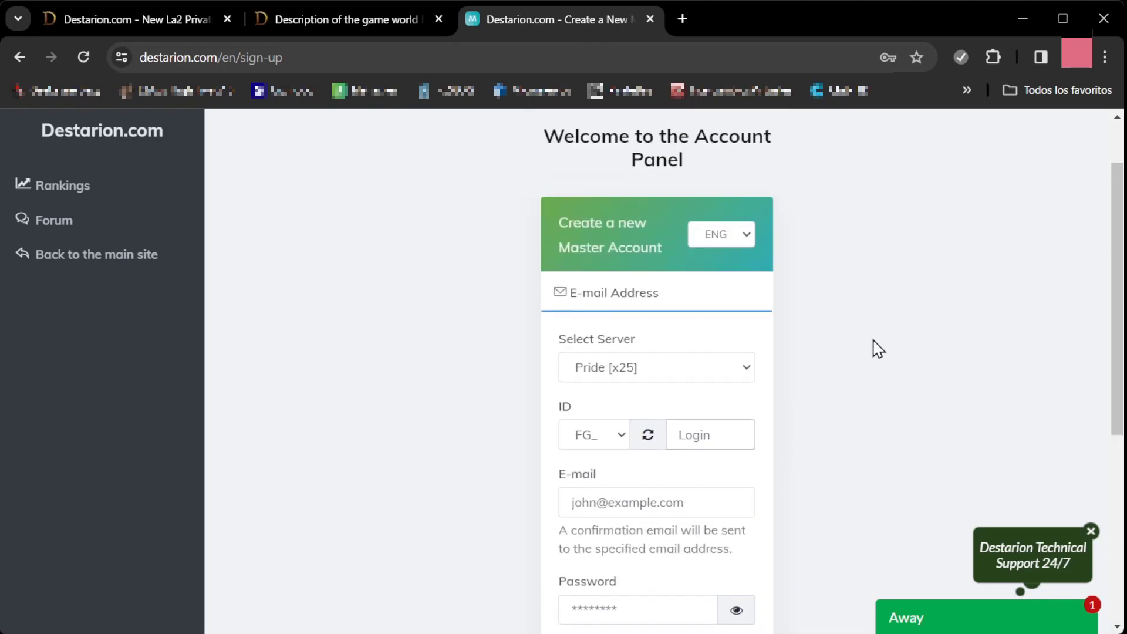
scroll(873, 349, down, 3)
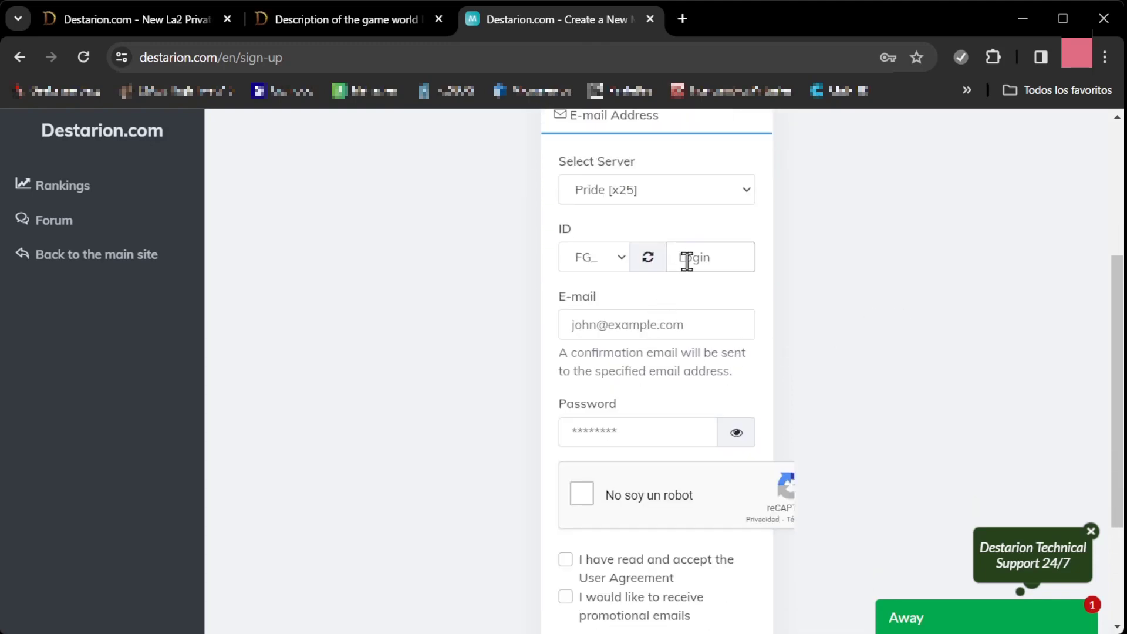
click(621, 266)
click(620, 437)
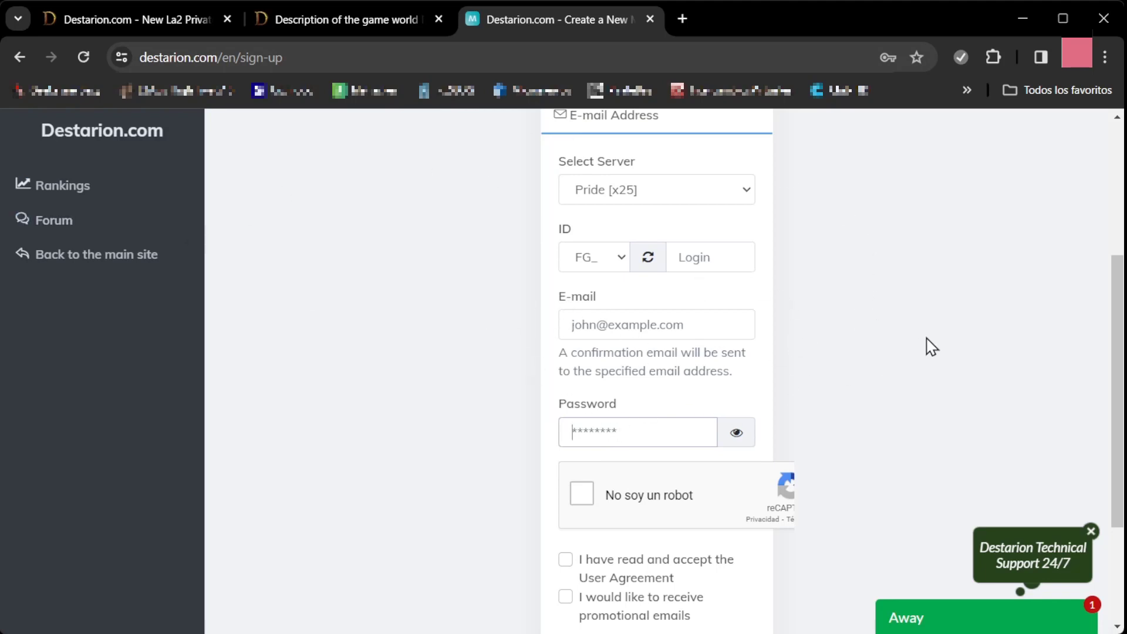
scroll(927, 346, up, 5)
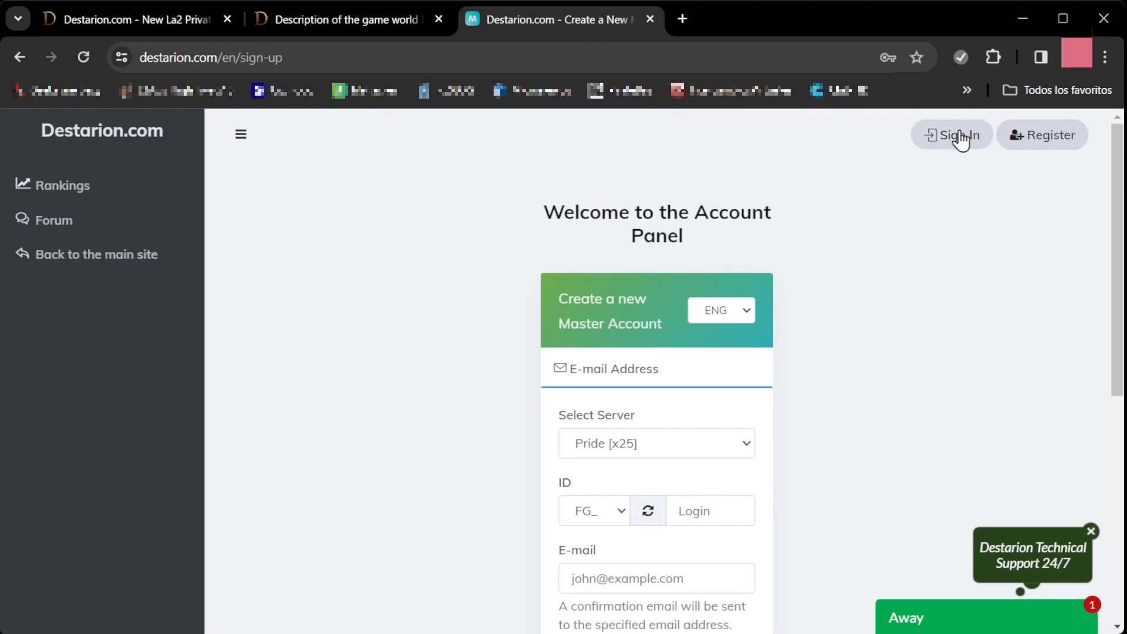
Return to the sign-in form, autofill the e-mail, enter the password and submit
click(952, 135)
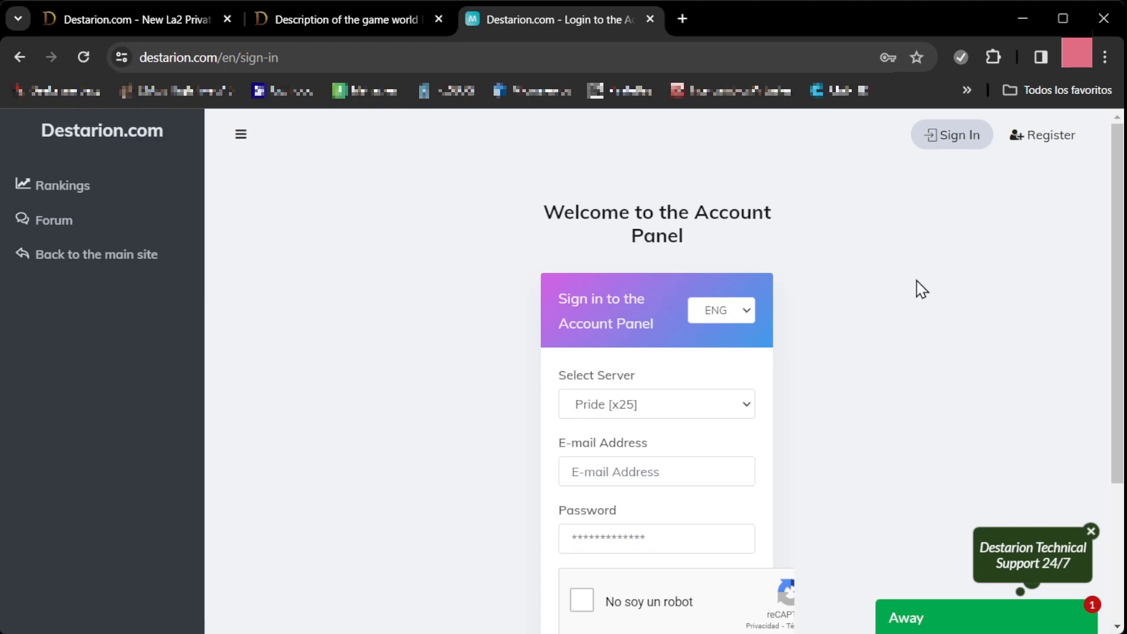
click(670, 471)
click(689, 522)
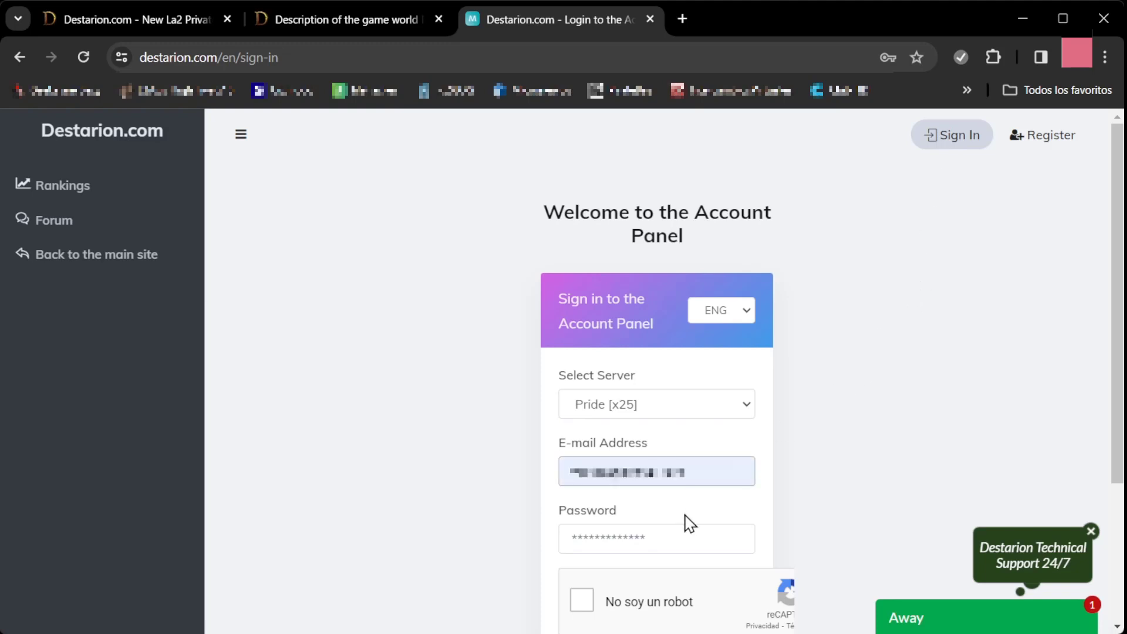
click(641, 541)
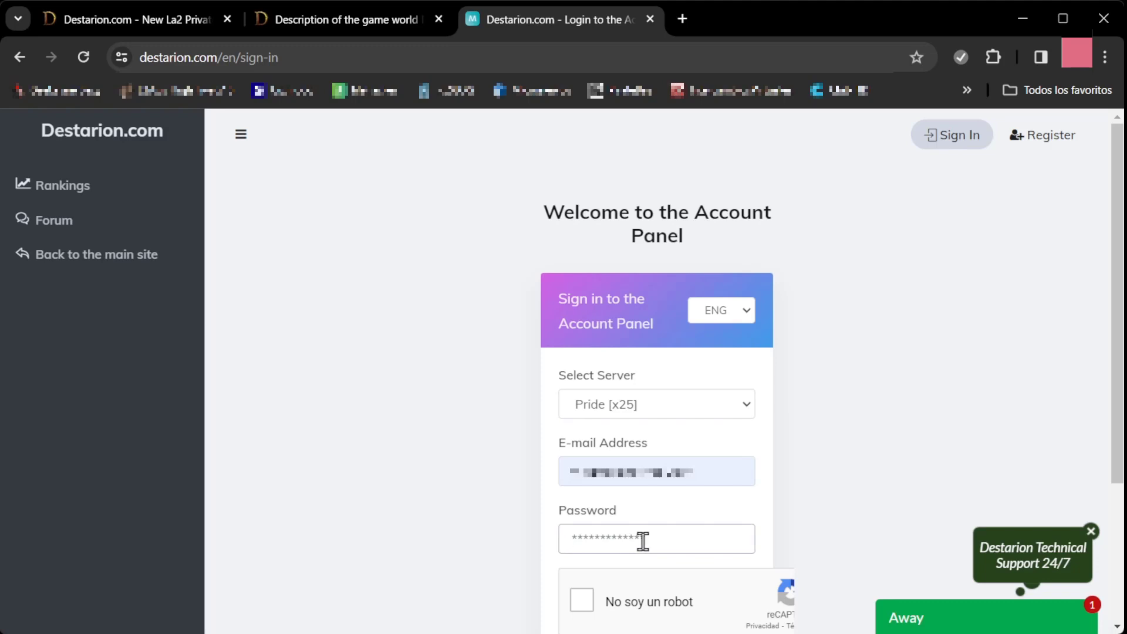
text(a)
key(Return)
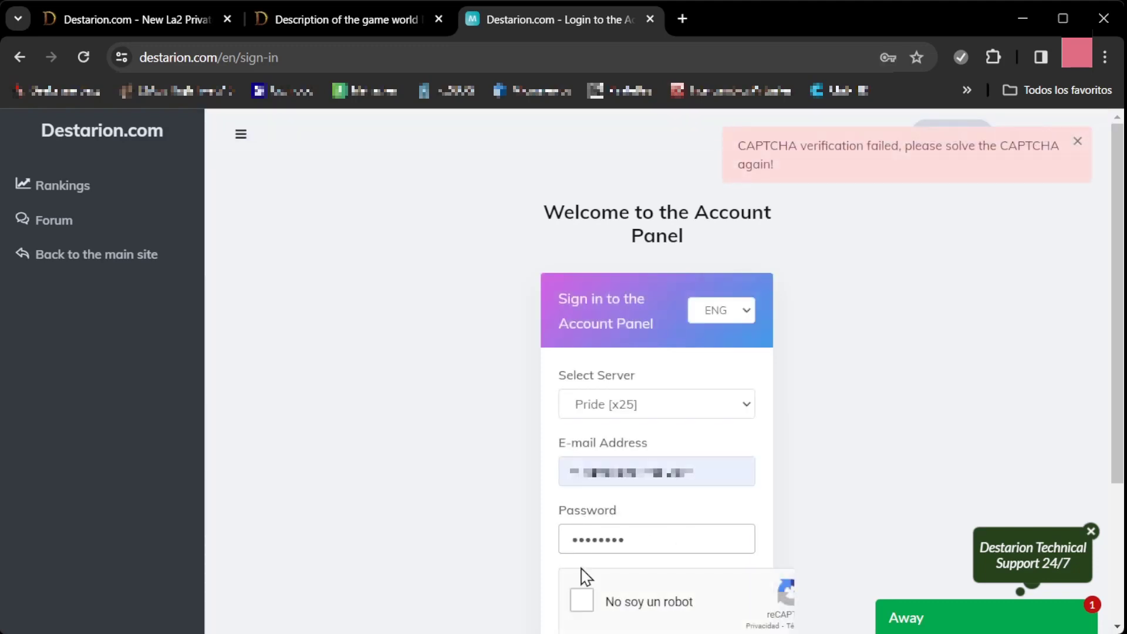
Solve the reCAPTCHA and tick Remember me
click(594, 597)
scroll(546, 508, down, 3)
click(565, 467)
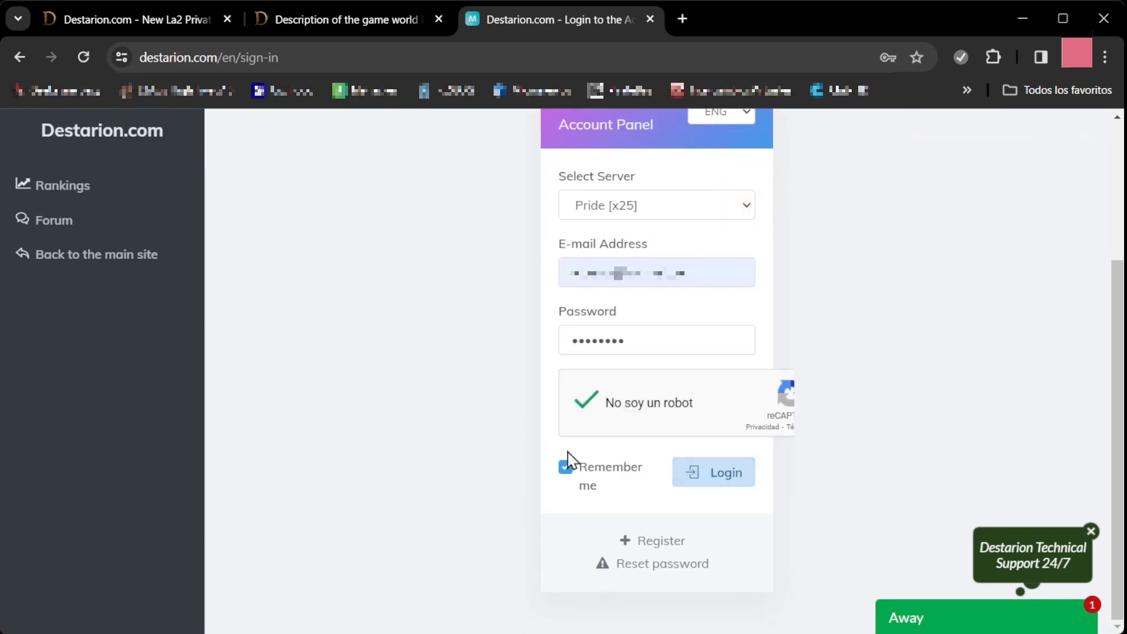
Log in and open the Account Panel listing the Pride server's game accounts
click(721, 472)
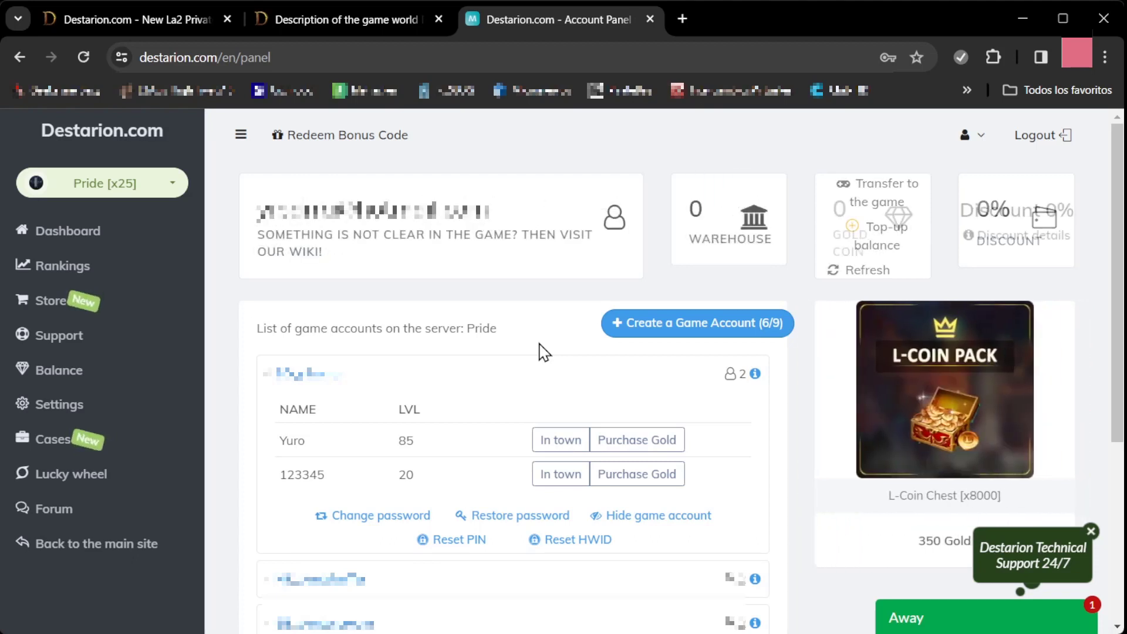
Enter a login name and short password for a new Pride game account and submit
click(726, 327)
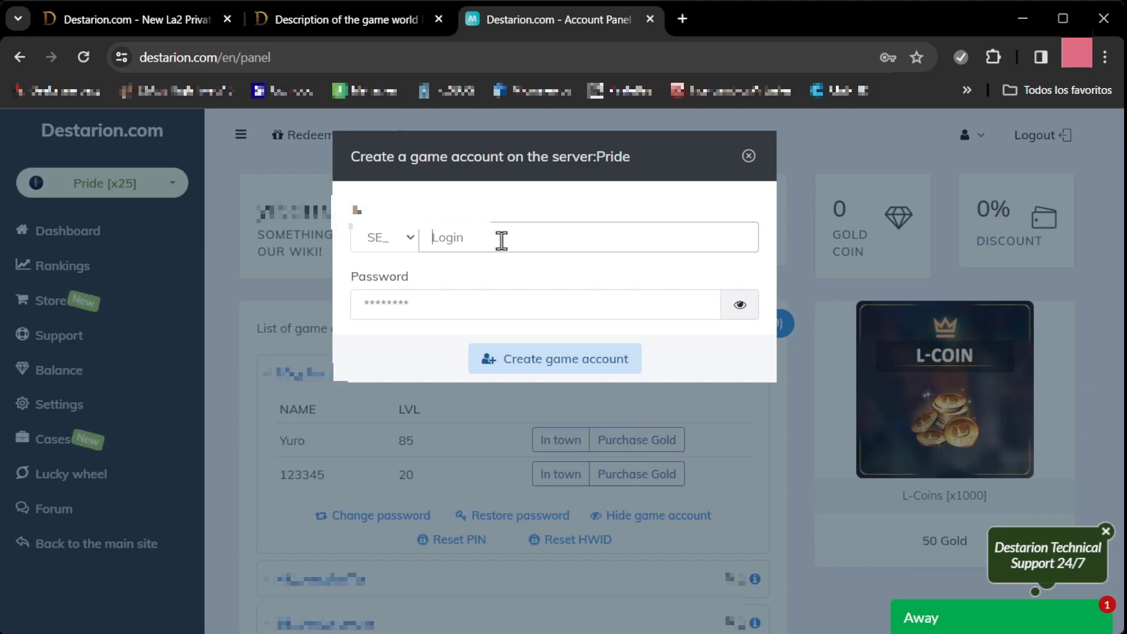
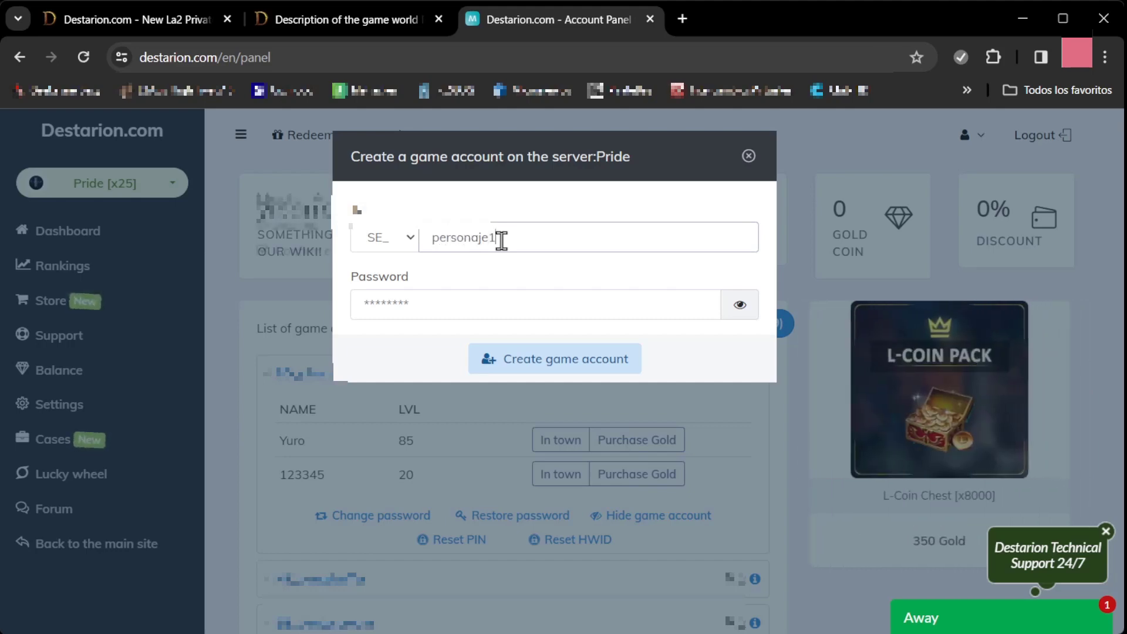
key(Tab)
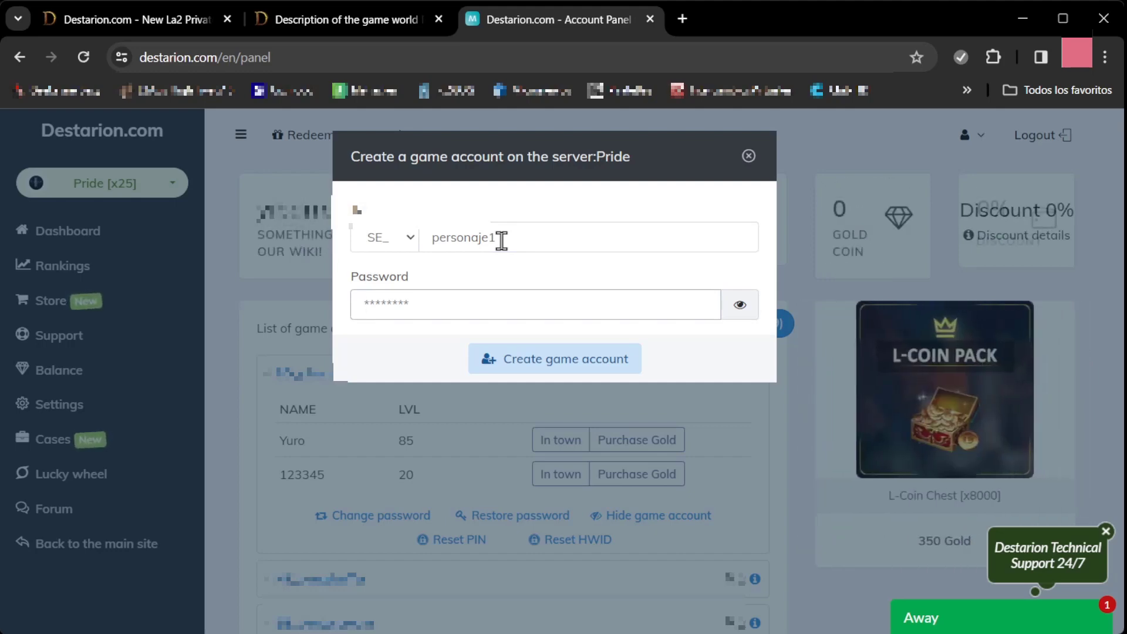
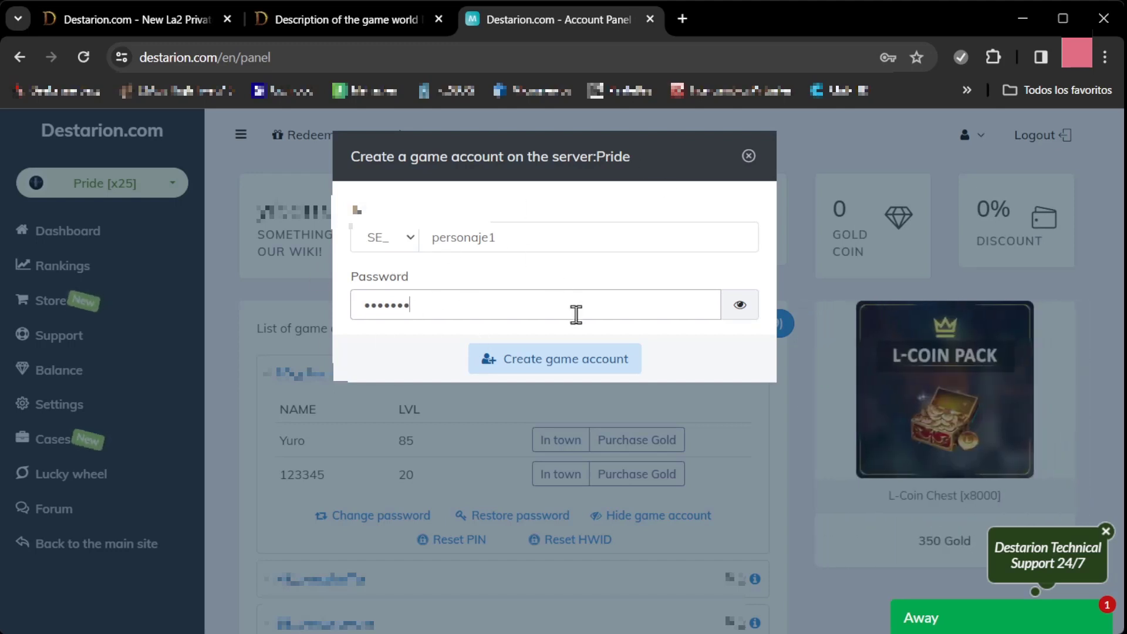
click(579, 360)
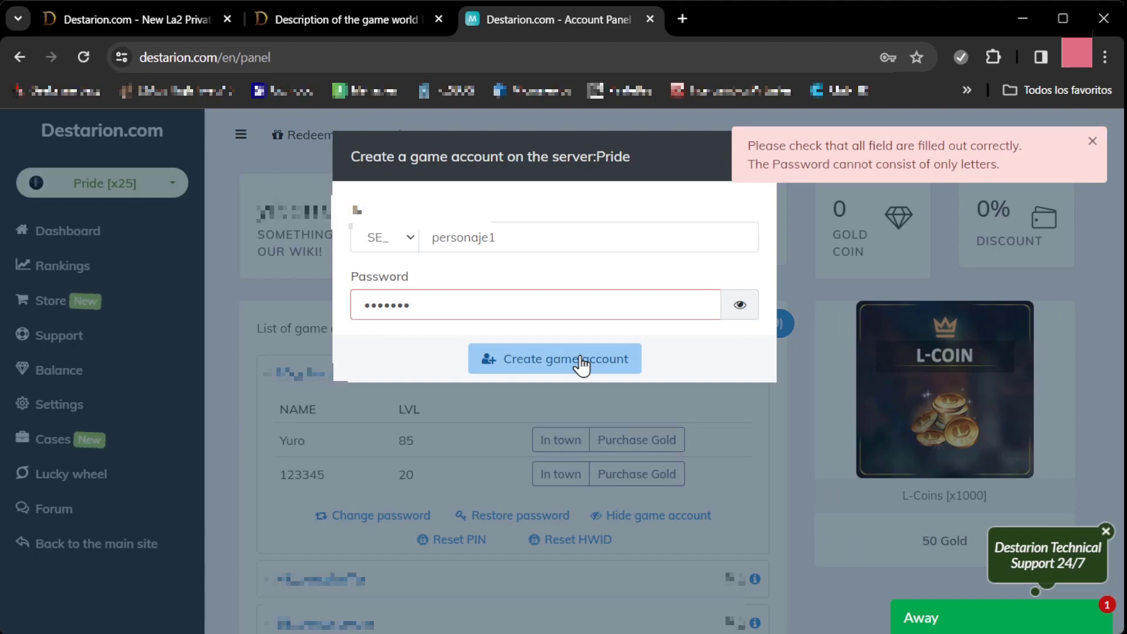
Dismiss the rejection error, replace the password with a longer one, and resubmit
click(460, 303)
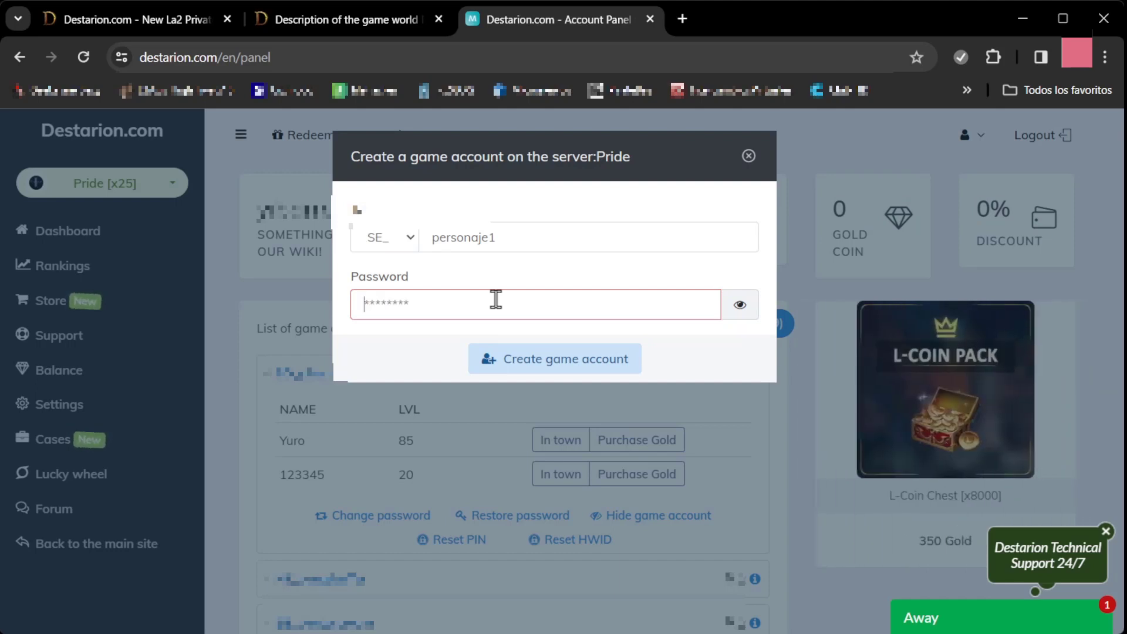
key(BackSpace)
key(BackSpace)
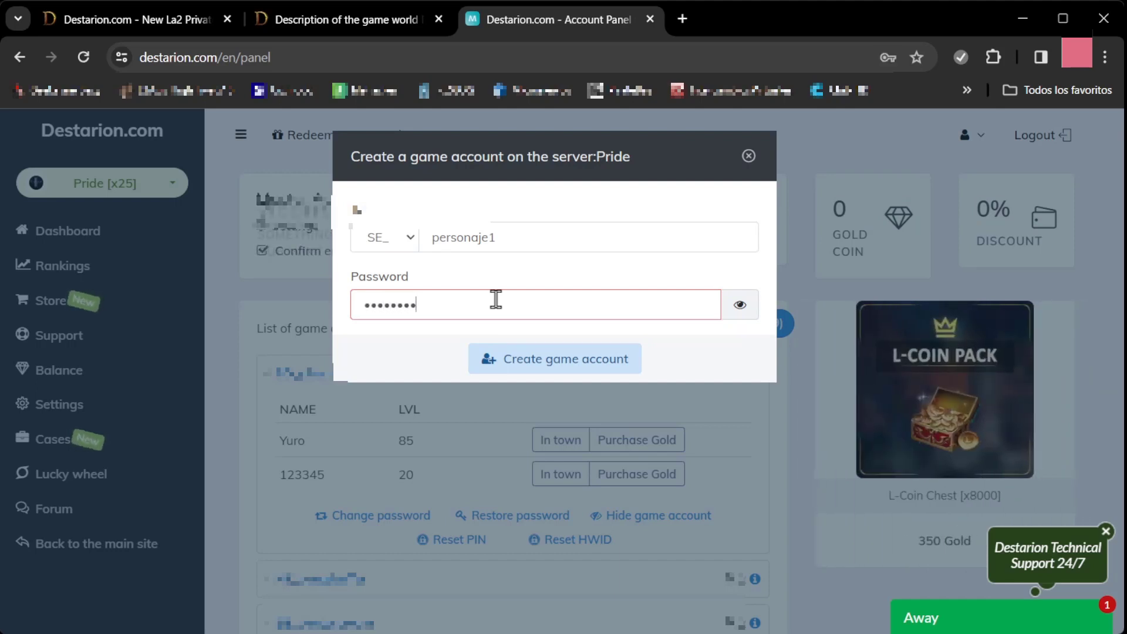
click(574, 361)
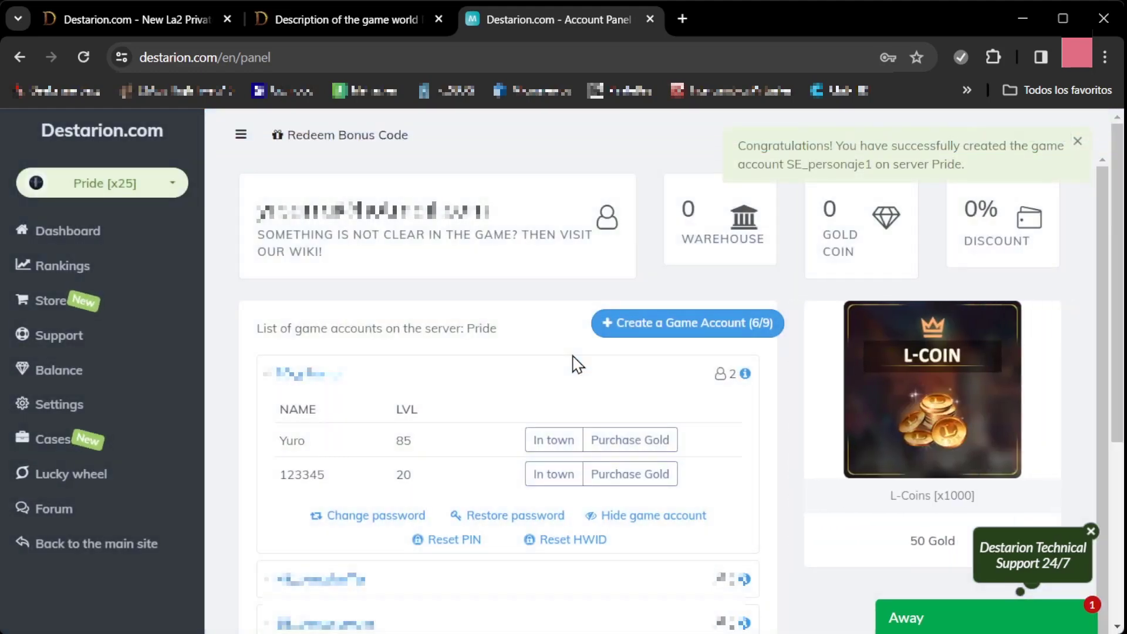
Dismiss the success notification and scroll down to check the new account in the list
click(804, 161)
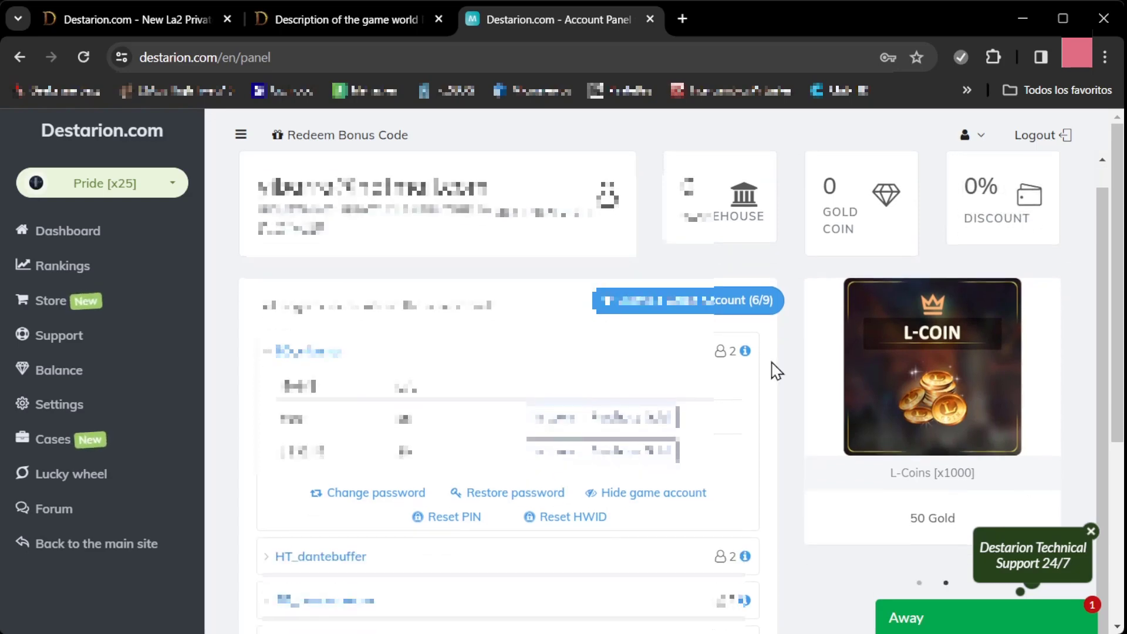
scroll(767, 435, down, 5)
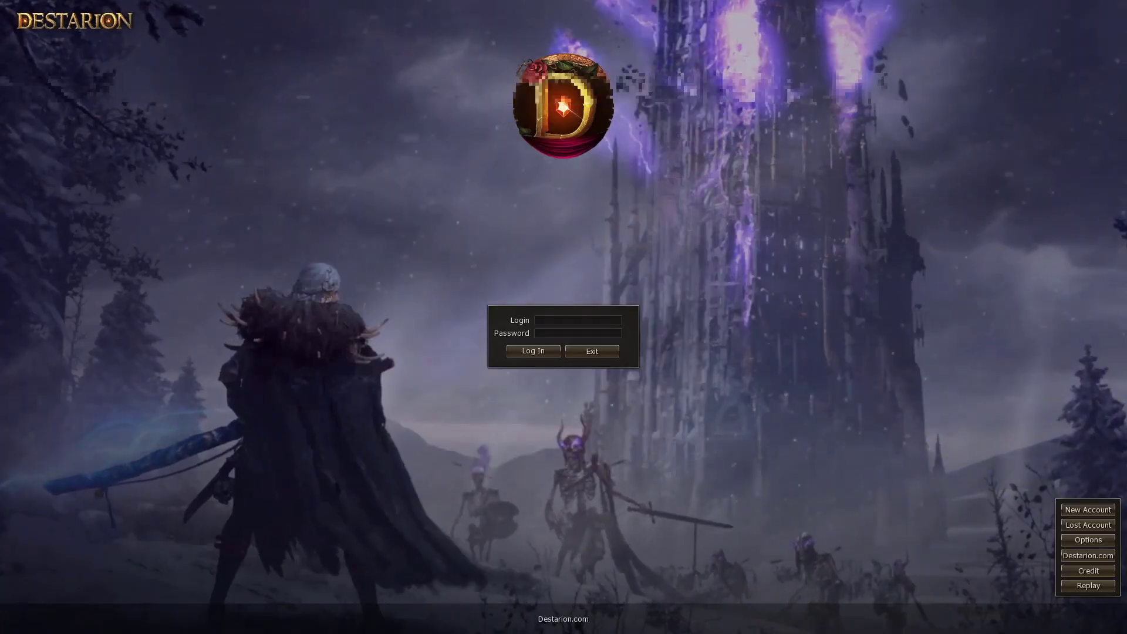
Log in to the Lineage II client with the new game account's login and password
click(558, 323)
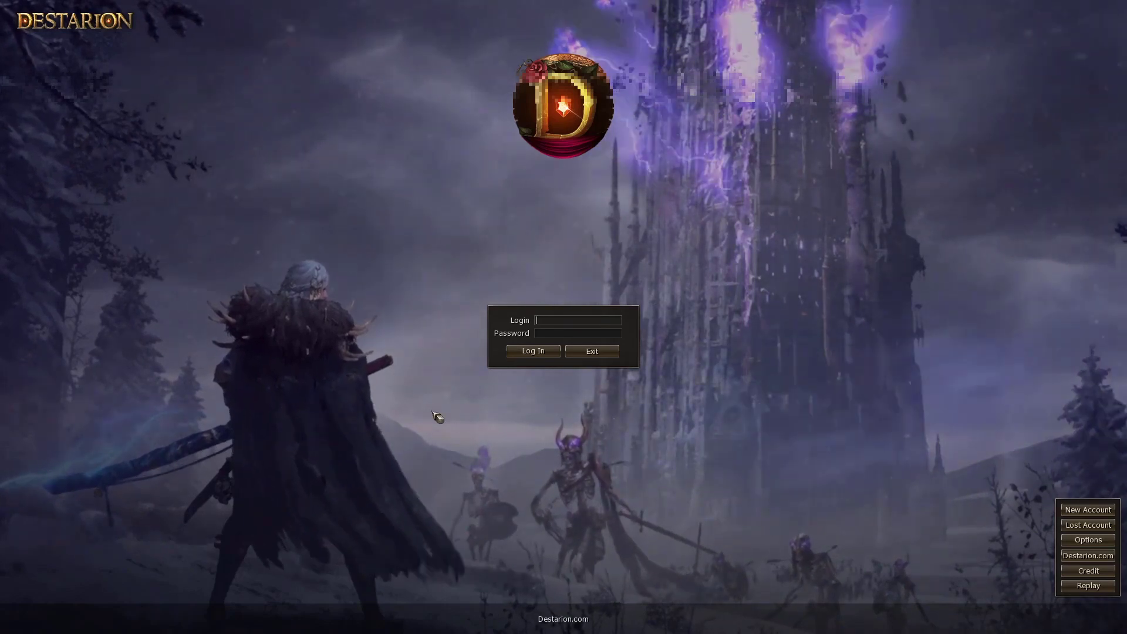
text(Se_)
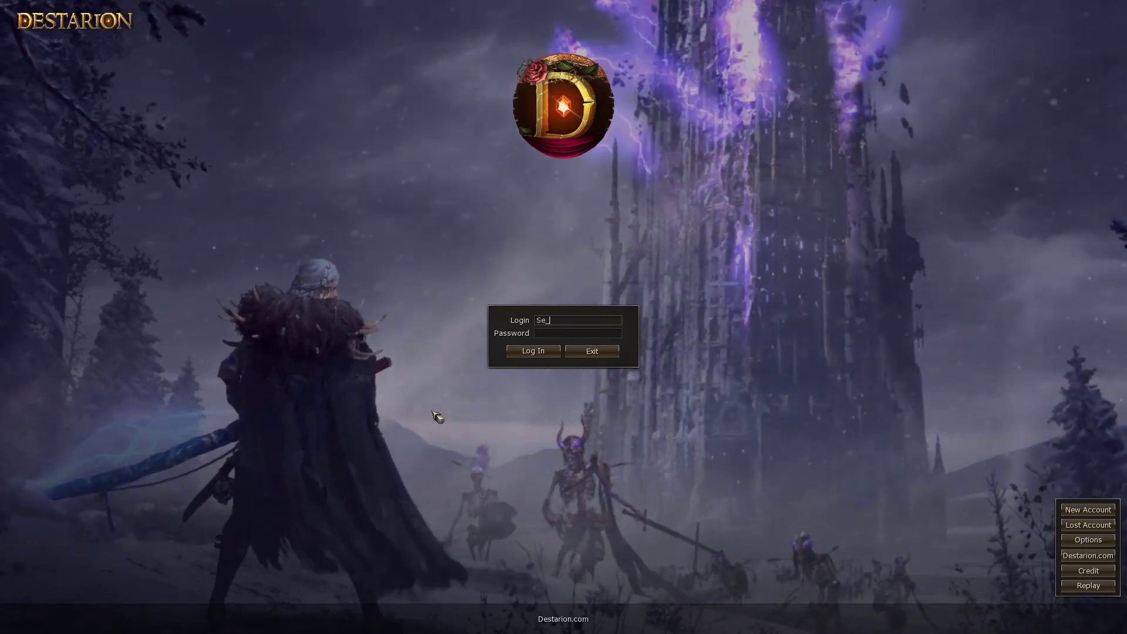
text(perfn)
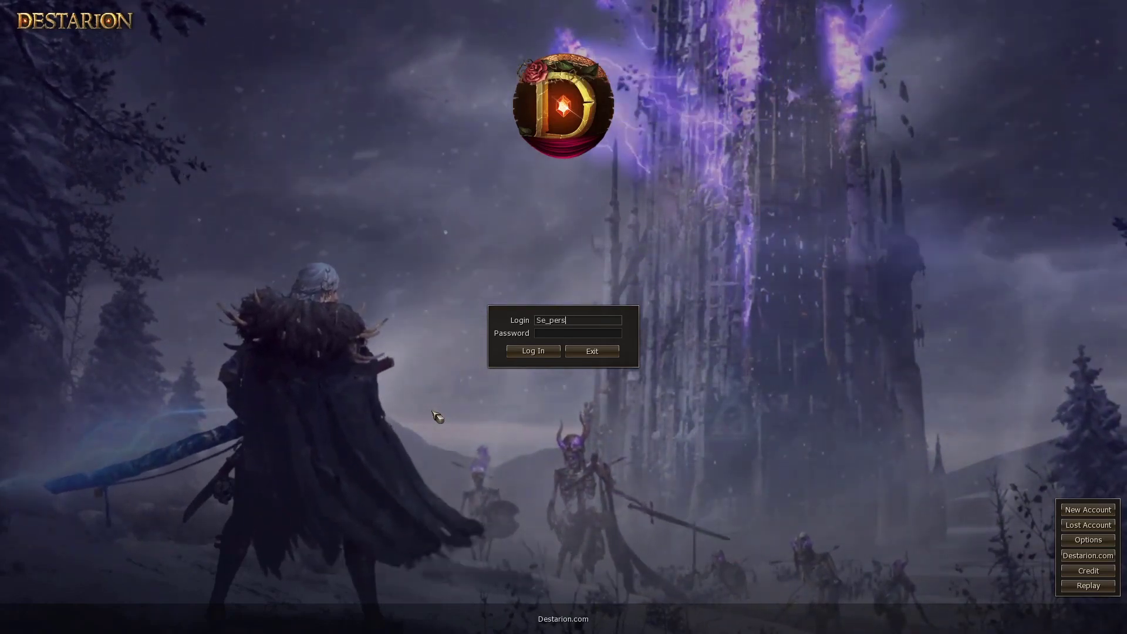
text(e1)
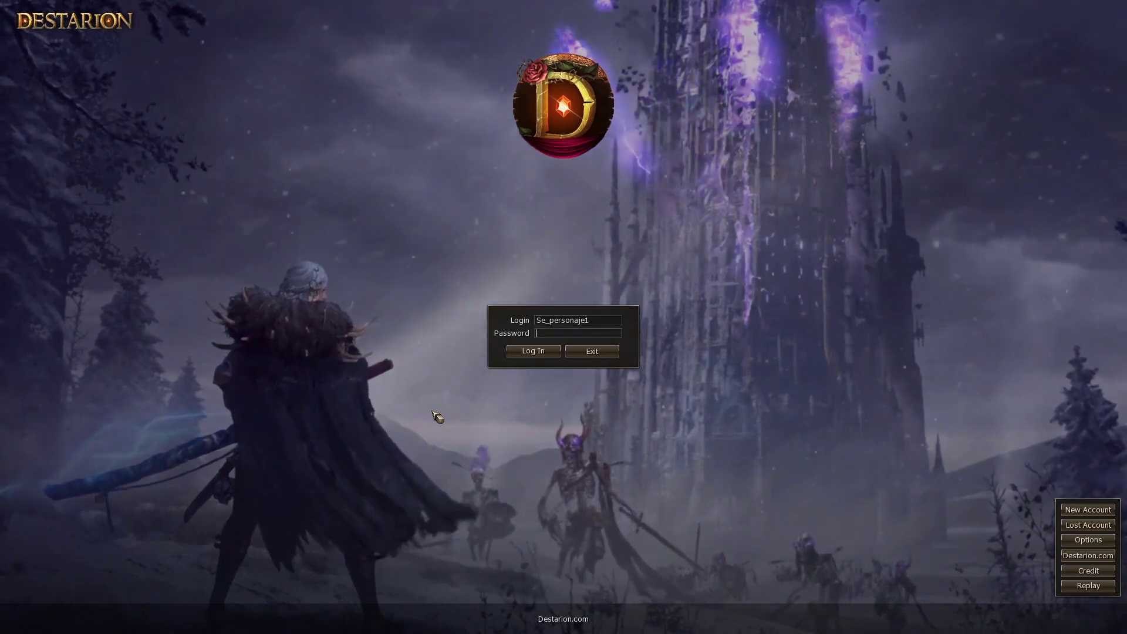
text(*****)
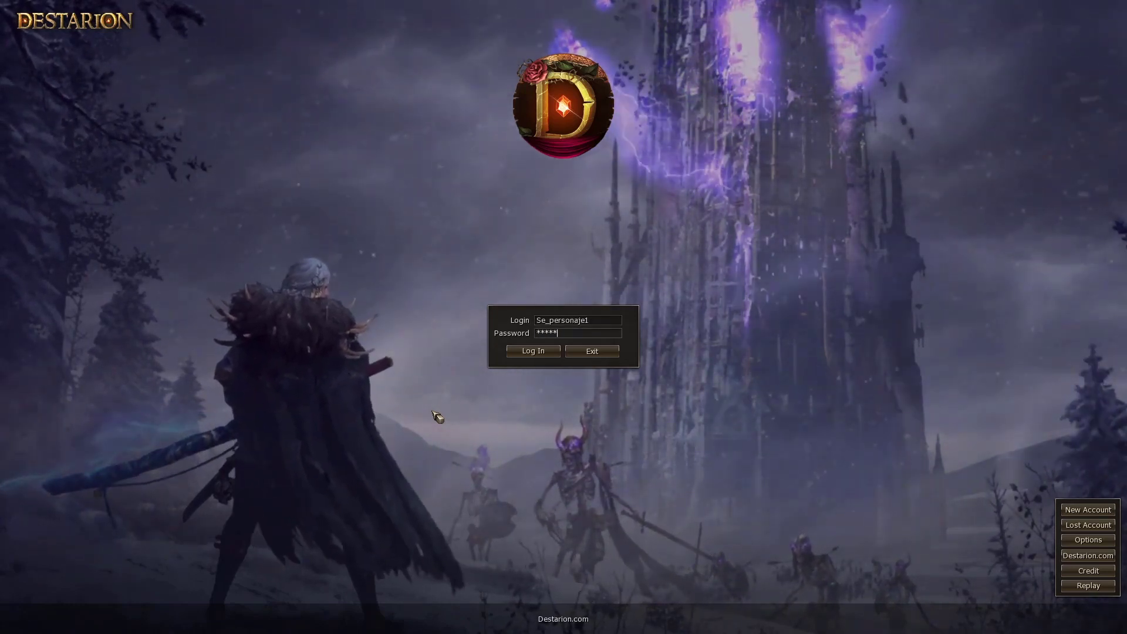
text(***)
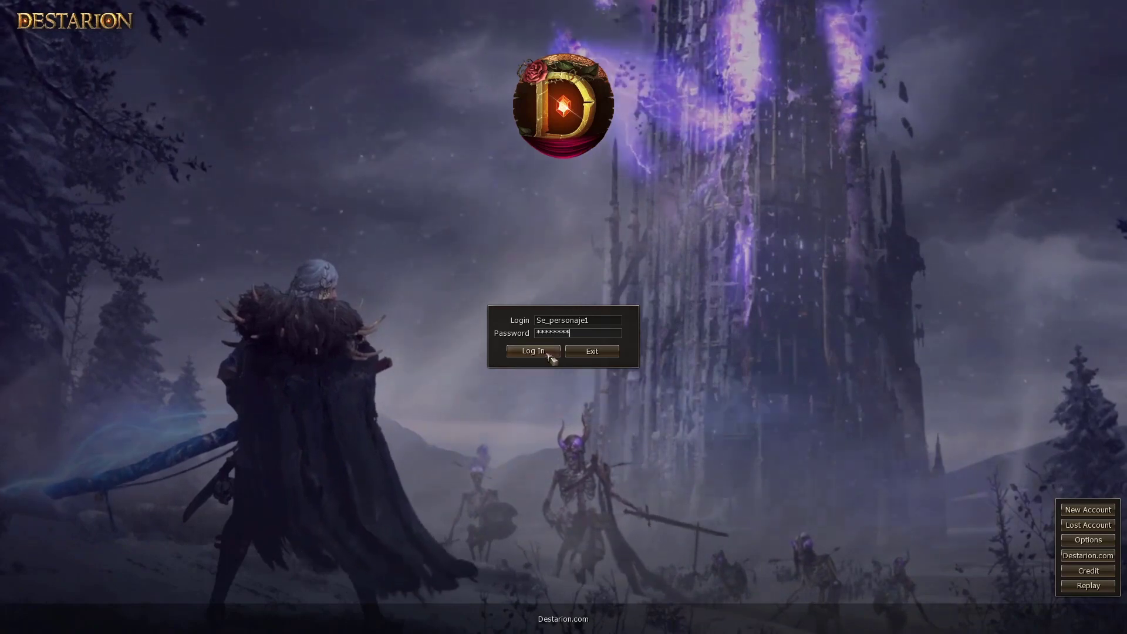
click(525, 351)
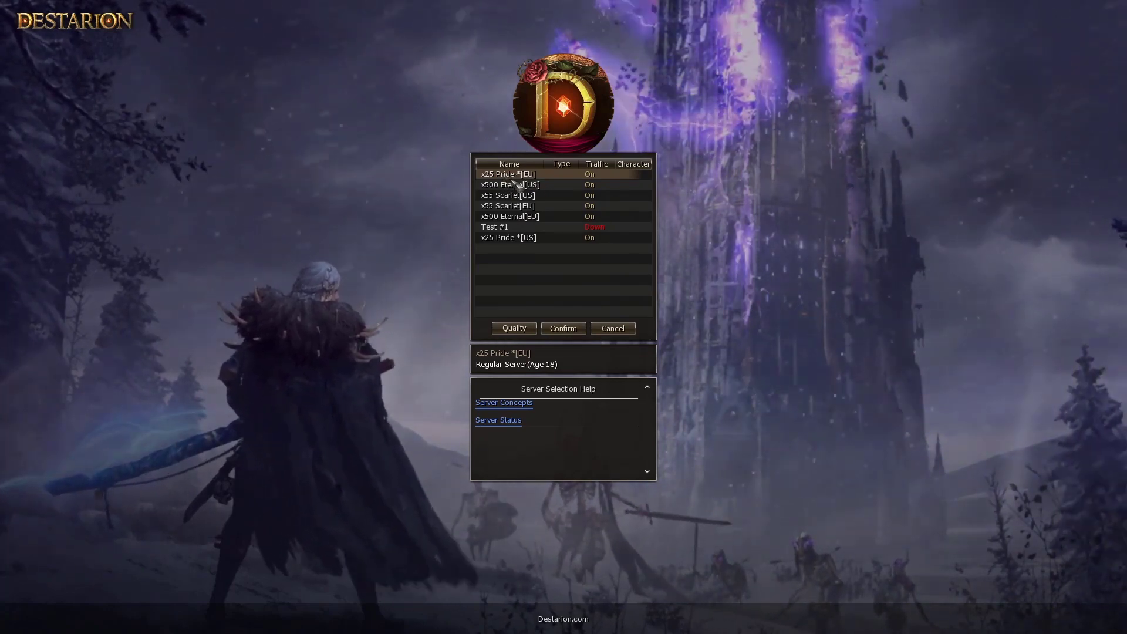
Connect to the x25 Pride *[US] server, logging in again when sent back to the login screen
click(522, 241)
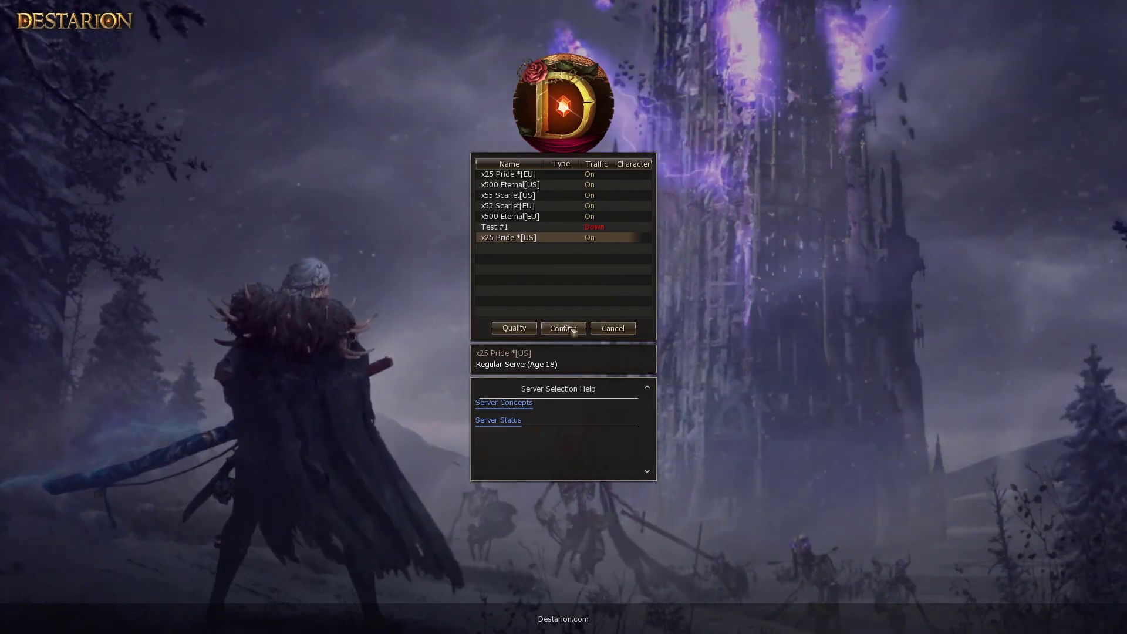
click(616, 330)
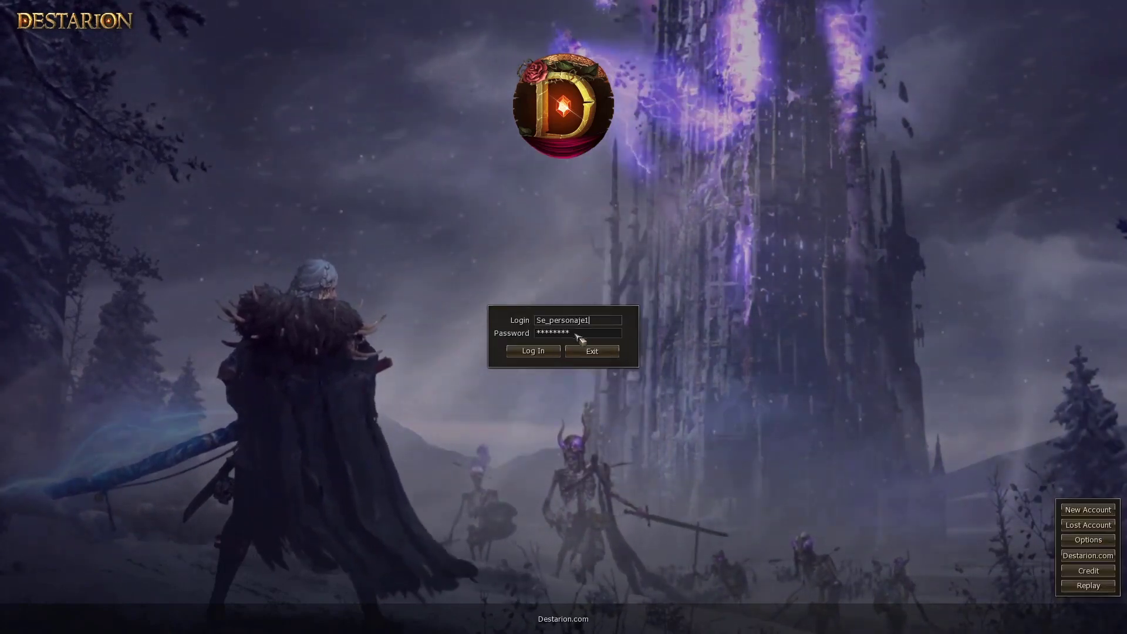
click(539, 351)
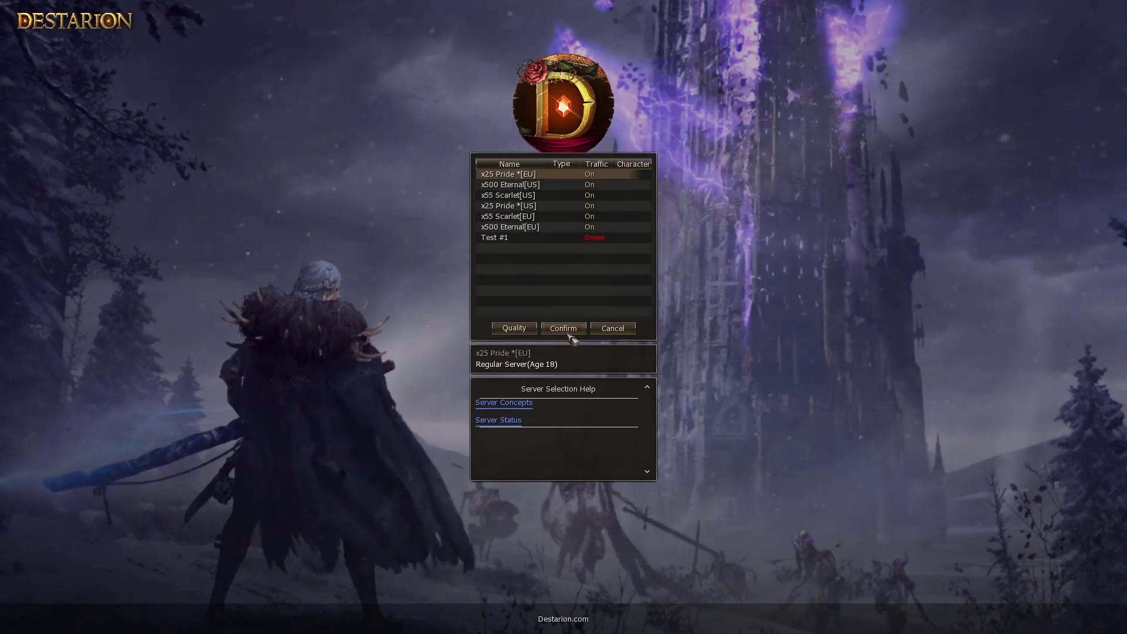
click(536, 207)
key(Return)
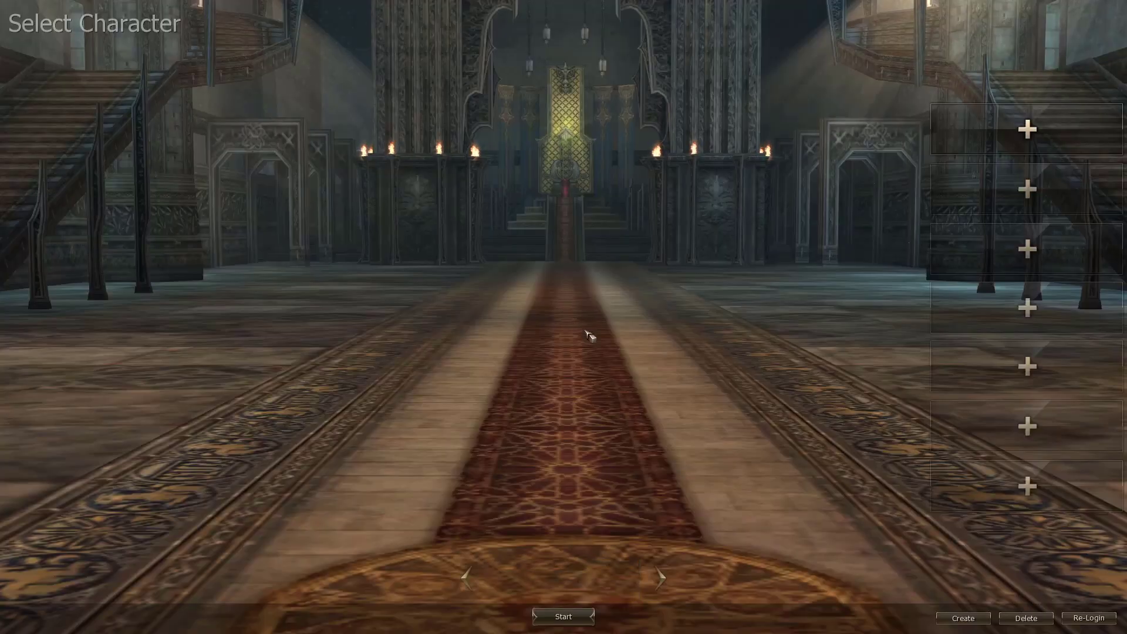
Create a male Fighter-class character with a chosen name in the first empty slot
click(992, 124)
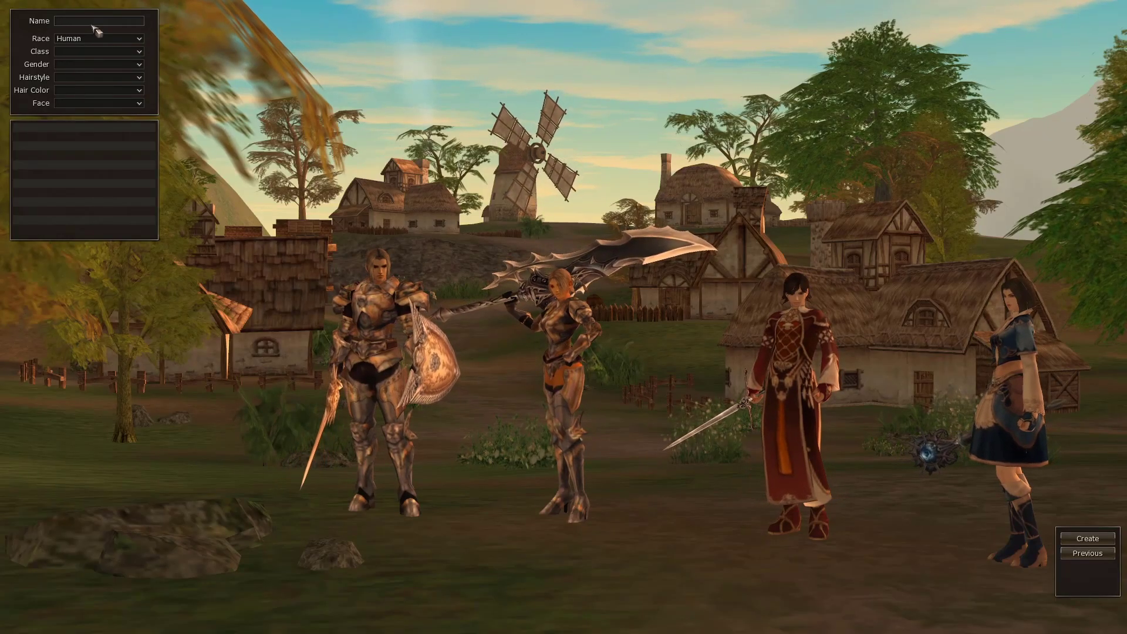
text(yesuuis)
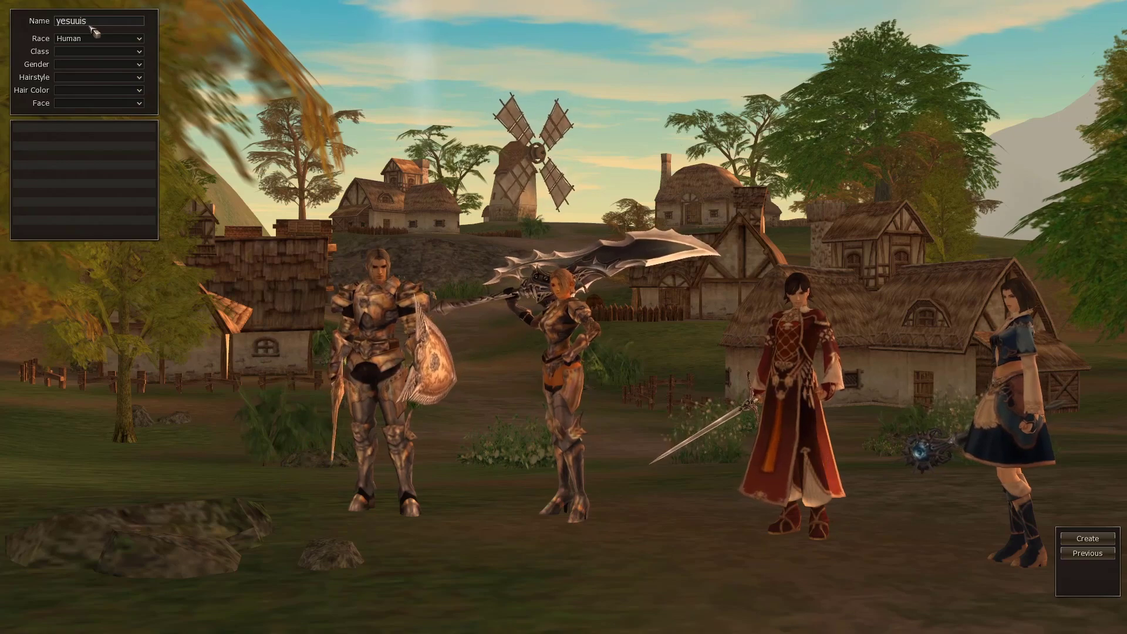
click(94, 51)
click(84, 63)
click(84, 64)
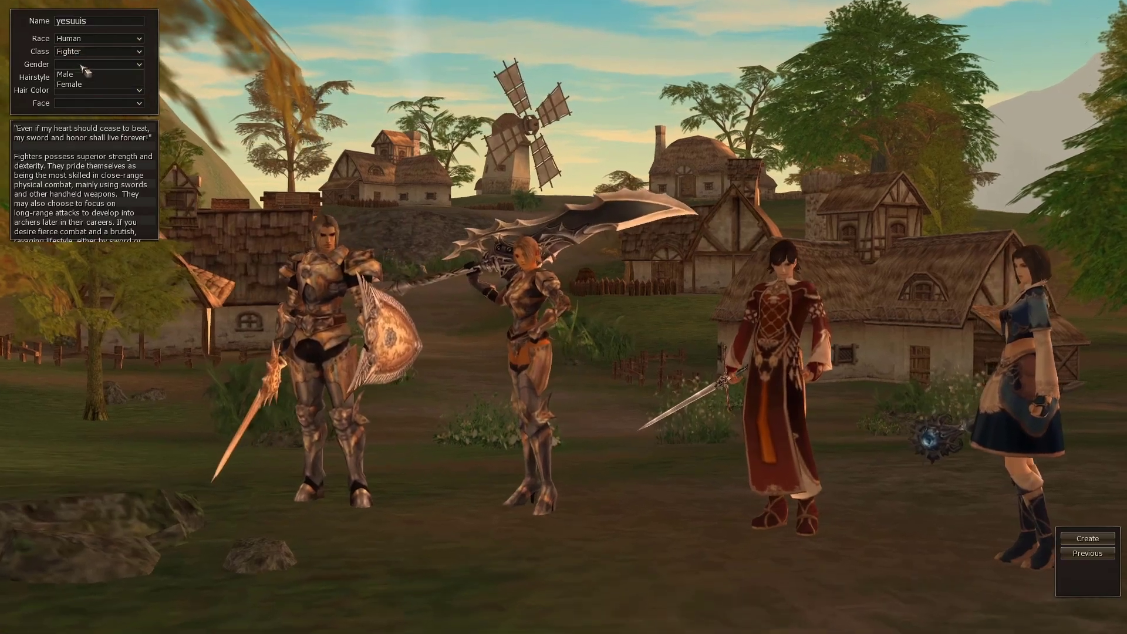
click(88, 76)
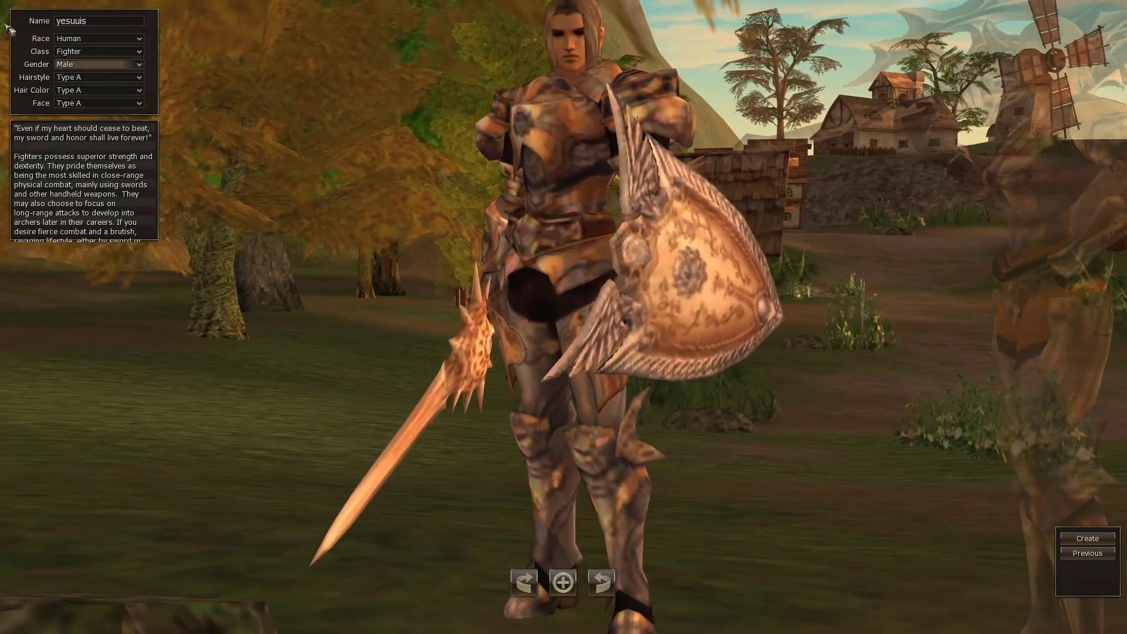
click(1087, 538)
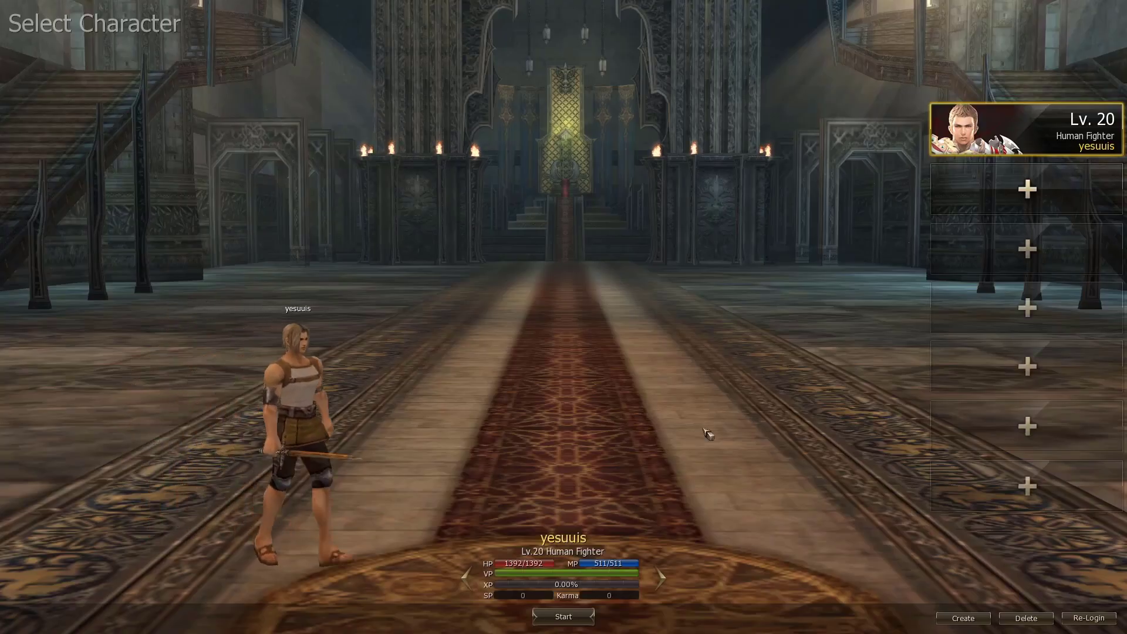
Start the game with the new Fighter, walk into town, and turn the camera toward the square
click(577, 617)
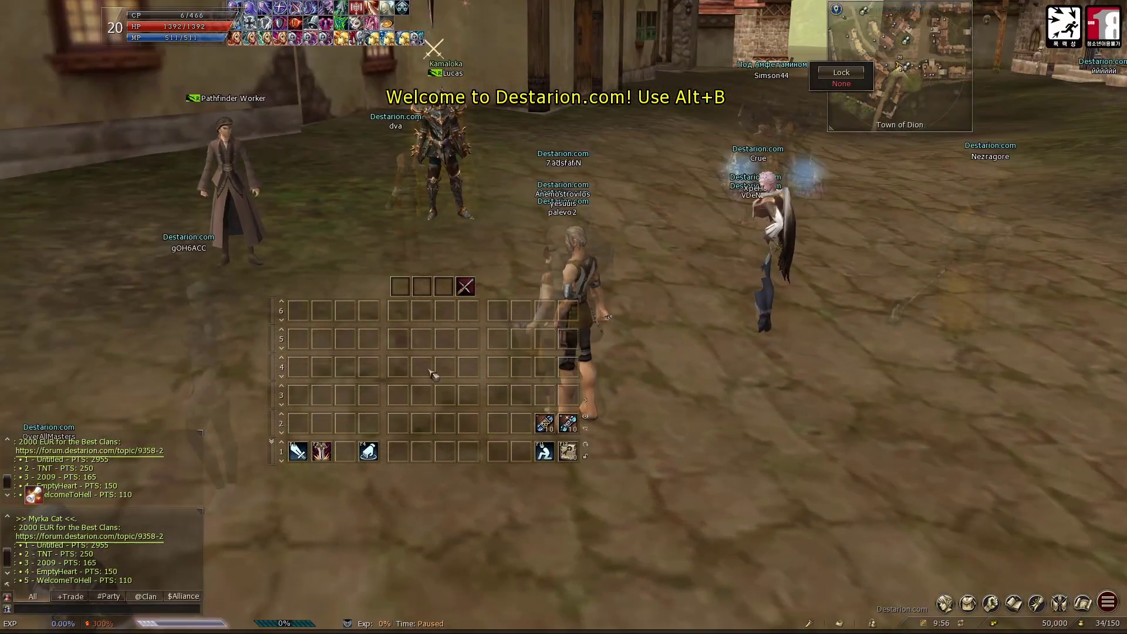
click(704, 475)
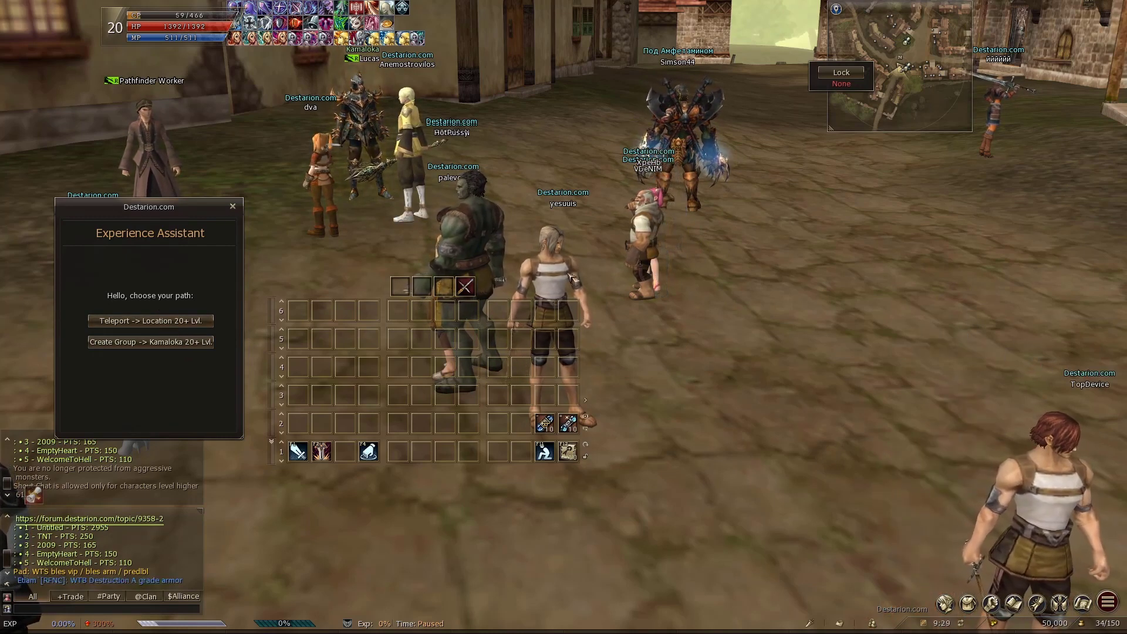
mouse_move(569, 276)
mouse_down()
mouse_move(328, 275)
mouse_move(966, 333)
mouse_up()
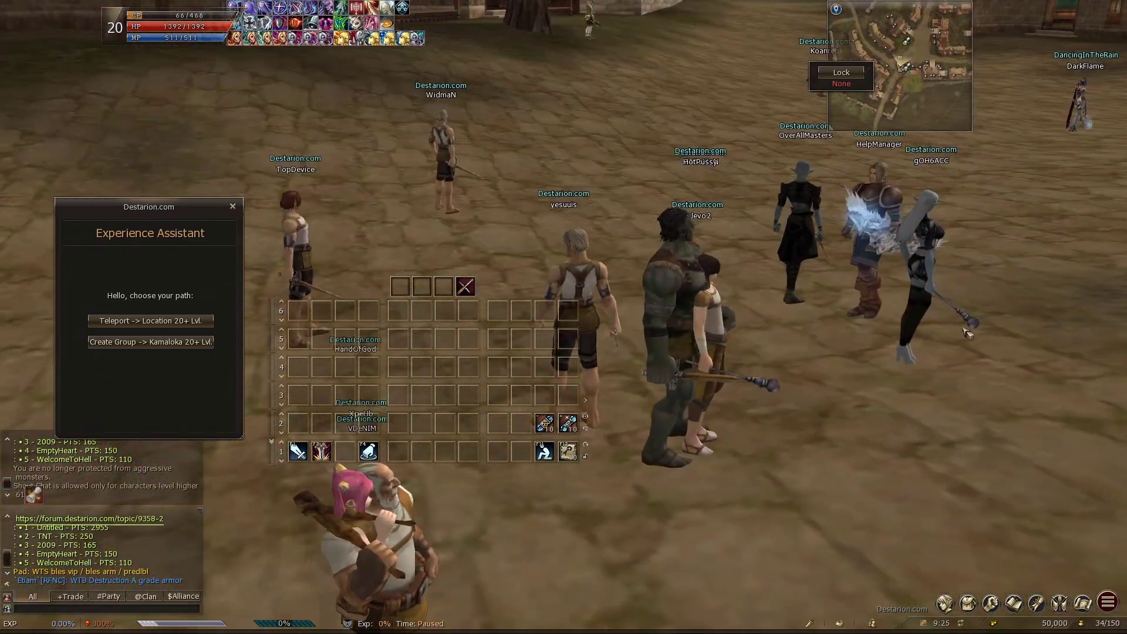